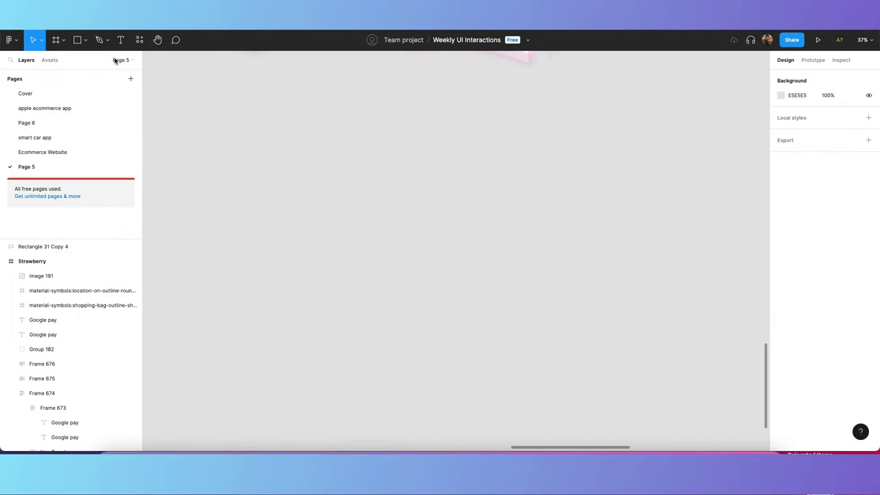
# Add a 1440 × 1024 Desktop preset frame to the empty canvas area.
pyautogui.click(62, 41)
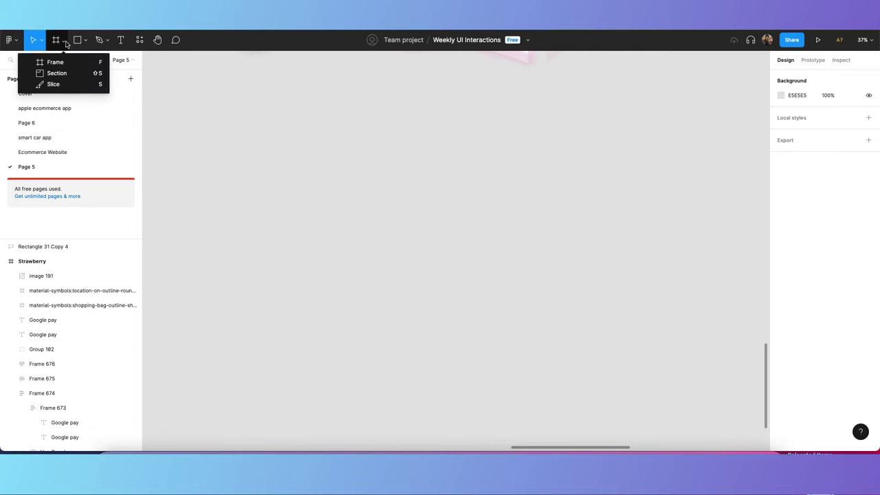
pyautogui.click(58, 63)
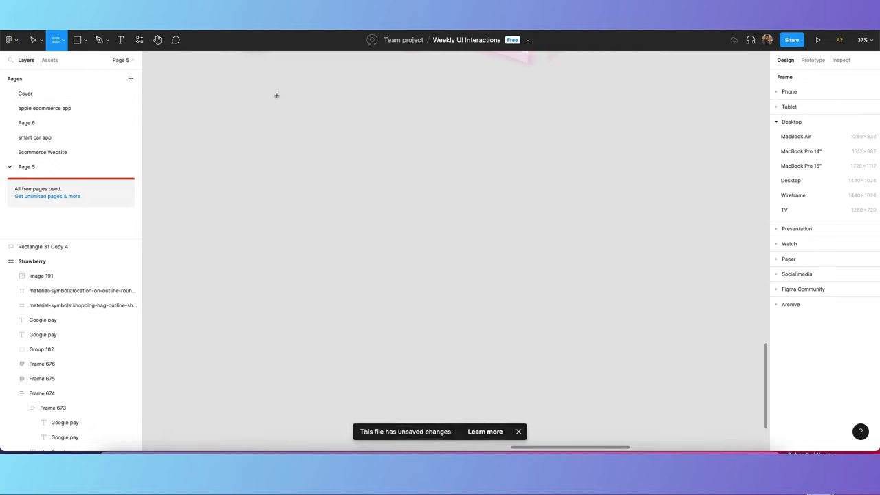
pyautogui.click(841, 180)
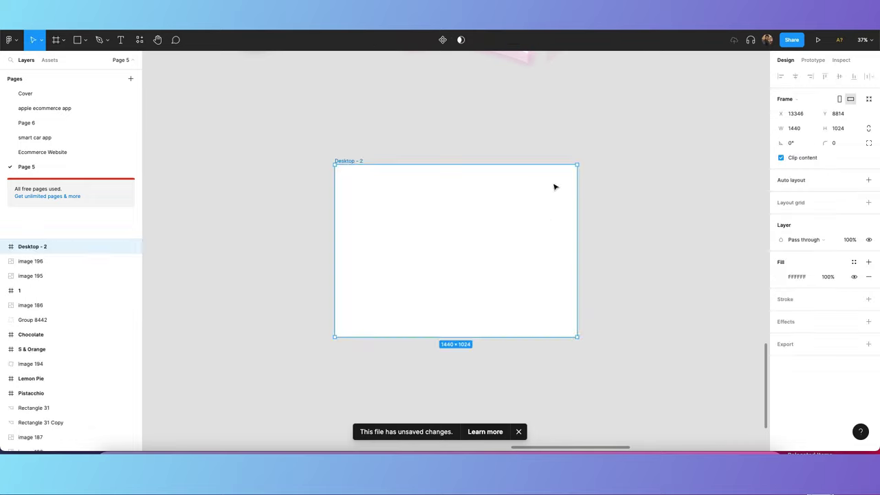
pyautogui.click(412, 157)
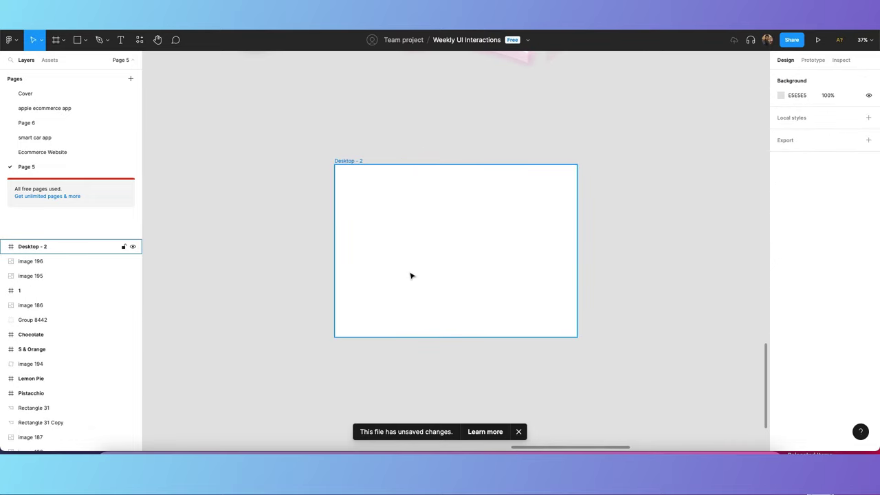
pyautogui.scroll(5, 410, 275)
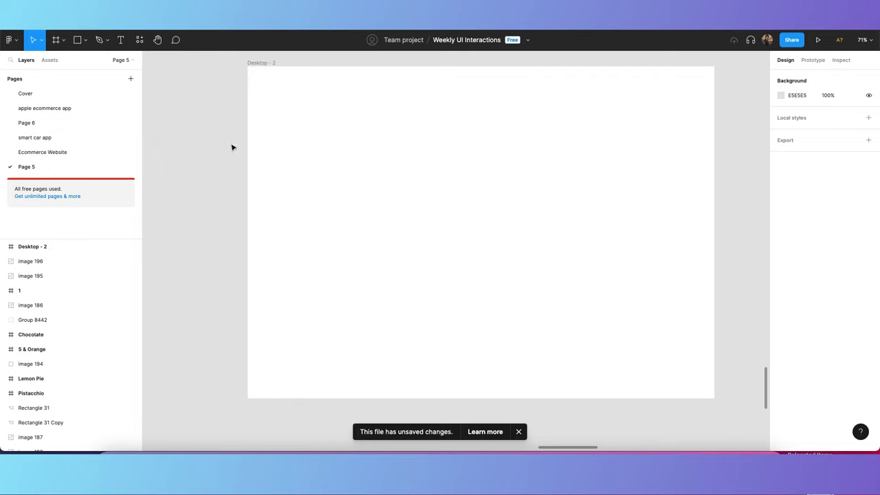
# Draw a 1440 × 1024 rectangle filling the Desktop - 2 frame and open its shape for vector editing.
pyautogui.click(77, 39)
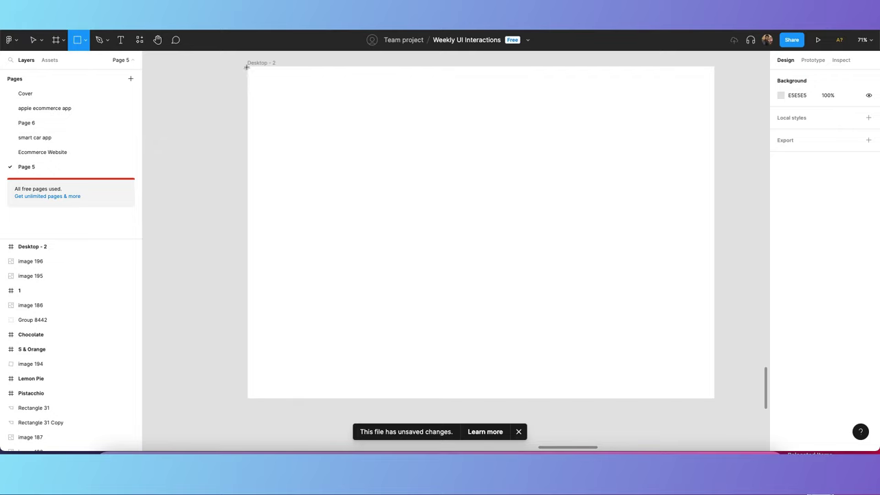
pyautogui.moveTo(248, 65); pyautogui.dragTo(713, 398)
pyautogui.doubleClick(312, 387)
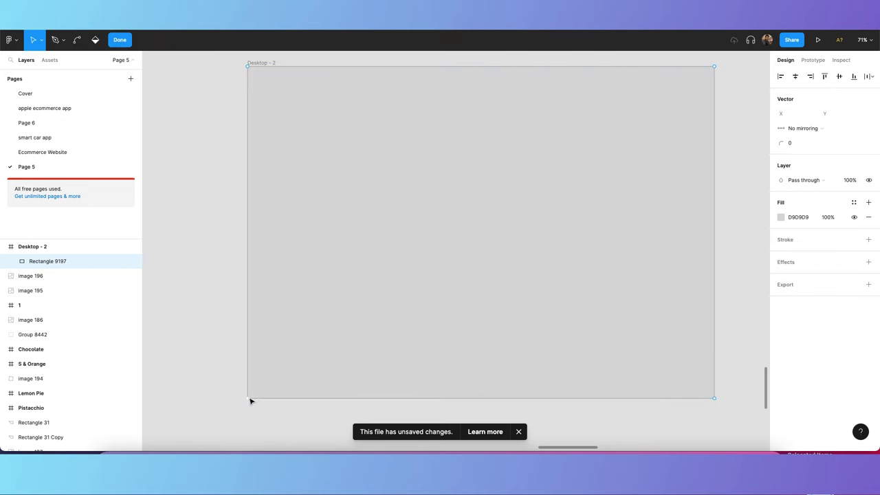
pyautogui.moveTo(248, 397)
pyautogui.mouseDown()
pyautogui.moveTo(348, 242)
pyautogui.moveTo(249, 399)
pyautogui.mouseUp()
pyautogui.scroll(-5, 251, 397)
pyautogui.press('v')
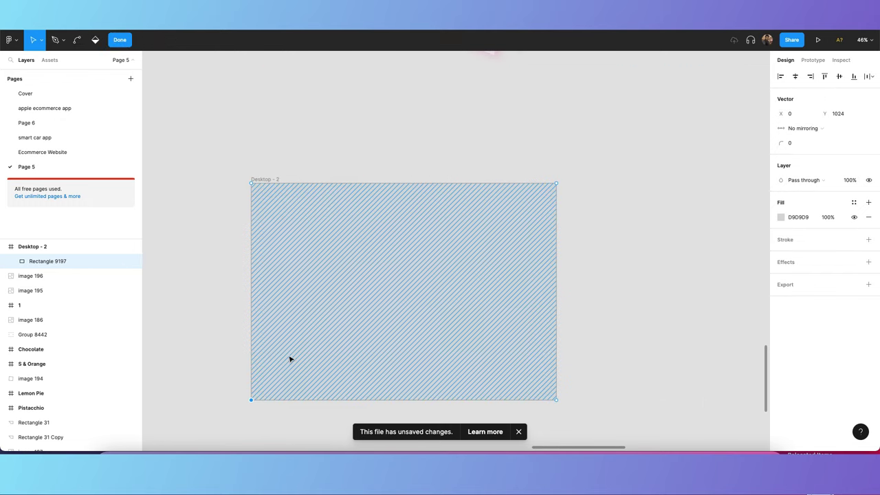
# Pull the middle of the rectangle's bottom edge up to about X 1211, Y 628.5 and smooth it into an arch.
pyautogui.scroll(3, 285, 377)
pyautogui.scroll(-5, 357, 359)
pyautogui.scroll(2, 392, 346)
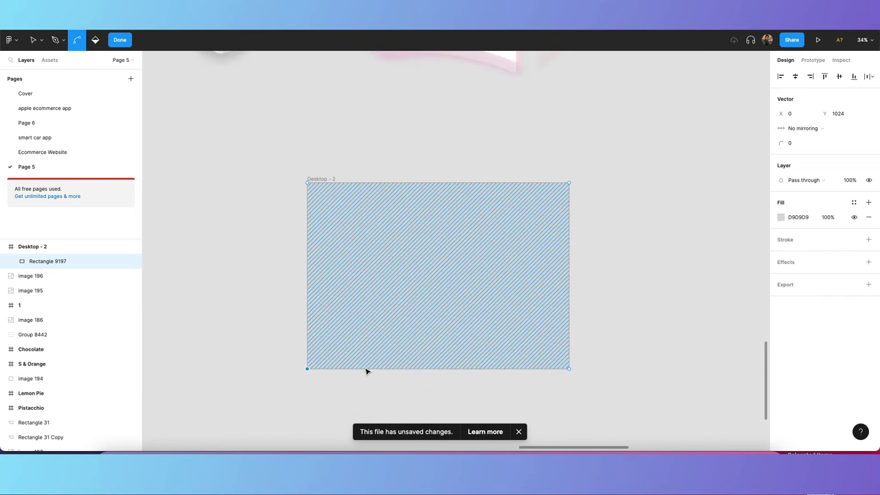
pyautogui.scroll(3, 371, 369)
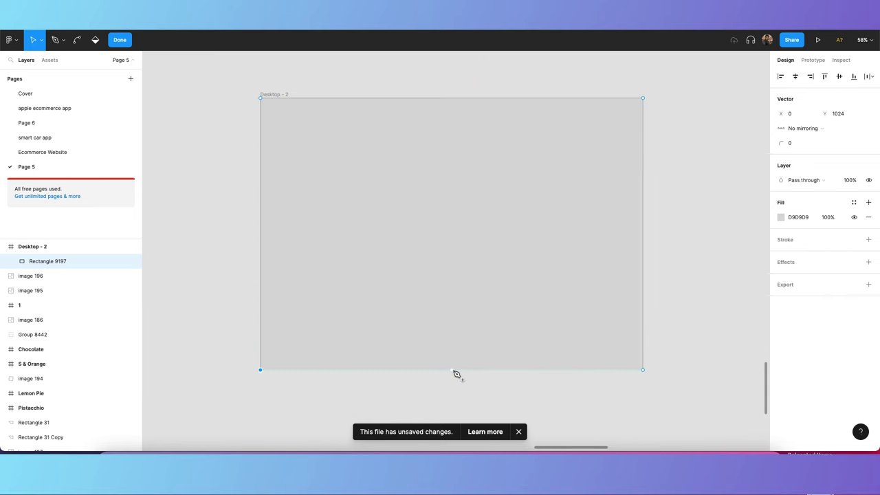
pyautogui.moveTo(456, 373); pyautogui.dragTo(581, 265)
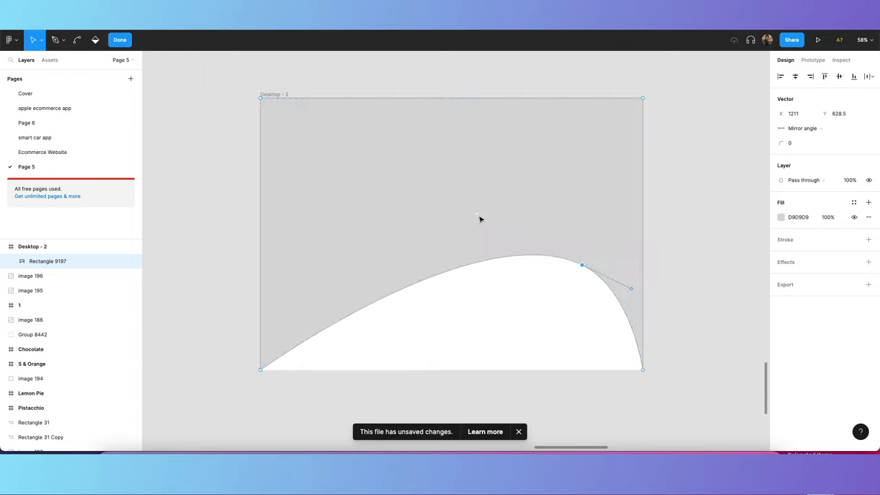
pyautogui.moveTo(480, 219); pyautogui.dragTo(481, 253)
pyautogui.press('super+z')
pyautogui.moveTo(479, 216); pyautogui.dragTo(505, 250)
pyautogui.click(214, 199)
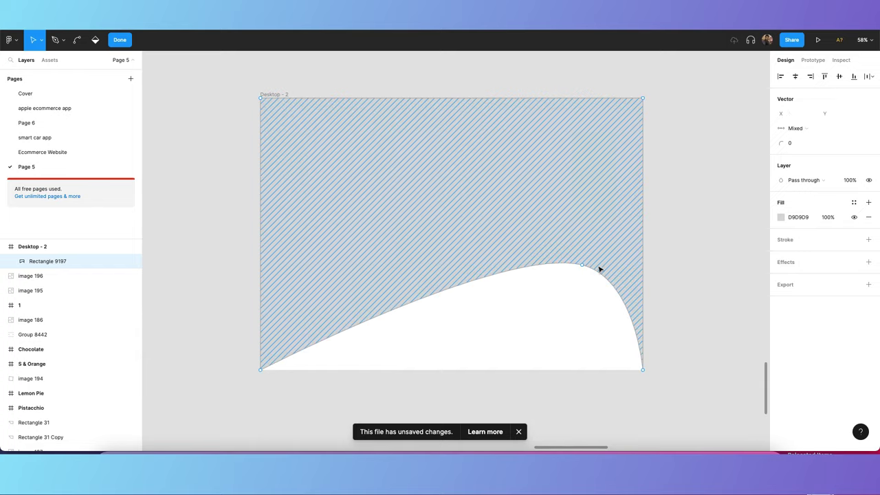
# Lower the arch's curve point to about X 1171.5, Y 766.5, lengthen its left handle and finish vector editing.
pyautogui.moveTo(581, 265); pyautogui.dragTo(544, 278)
pyautogui.moveTo(467, 259); pyautogui.dragTo(447, 249)
pyautogui.moveTo(549, 282); pyautogui.dragTo(576, 308)
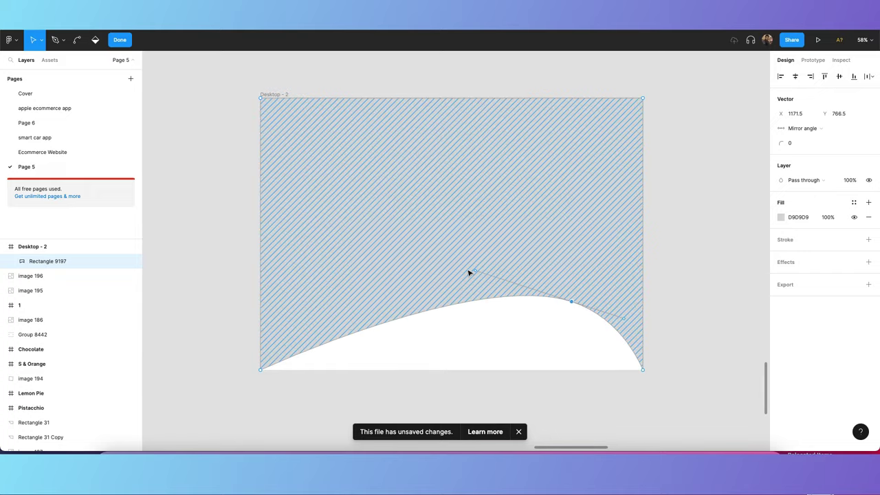
pyautogui.moveTo(474, 271); pyautogui.dragTo(438, 255)
pyautogui.click(238, 225)
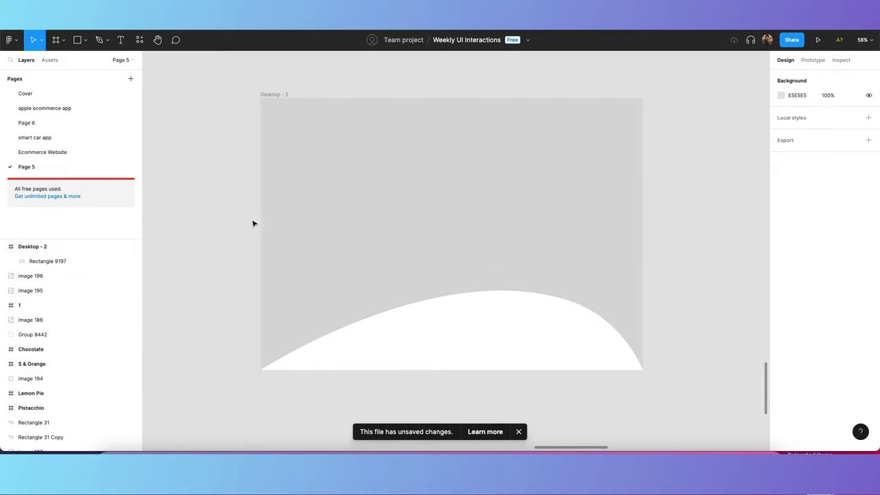
# Fill the arched shape with a linear gradient based on the red document color FF6767.
pyautogui.click(470, 180)
pyautogui.click(780, 261)
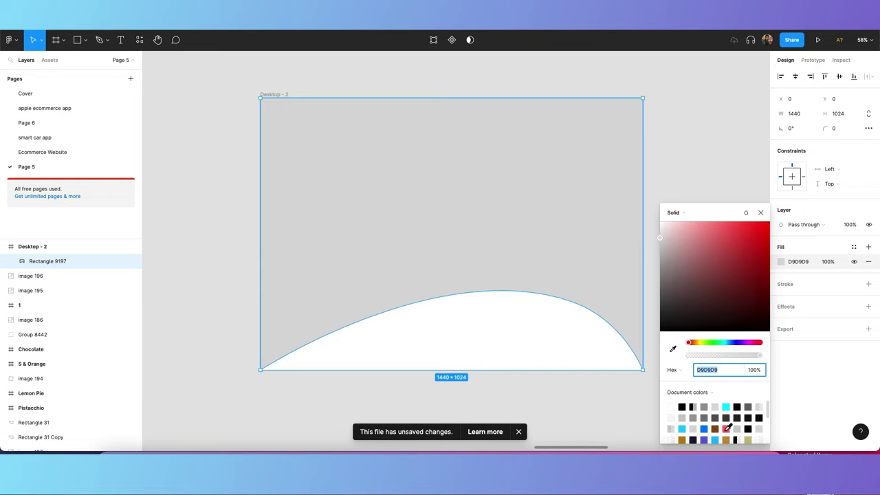
pyautogui.click(726, 428)
pyautogui.click(672, 213)
pyautogui.click(680, 223)
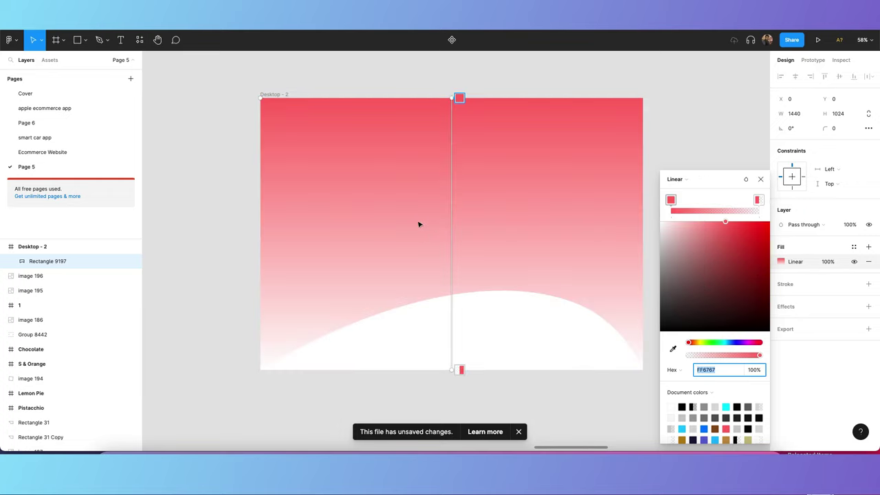
# Angle the gradient to start at the shape's top-left corner and fade out diagonally above the lower curve.
pyautogui.click(449, 371)
pyautogui.click(460, 370)
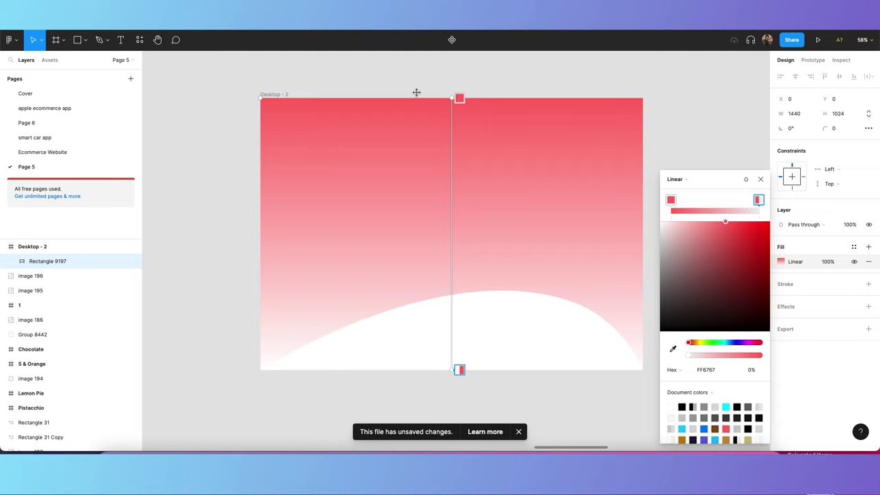
pyautogui.moveTo(459, 98); pyautogui.dragTo(270, 94)
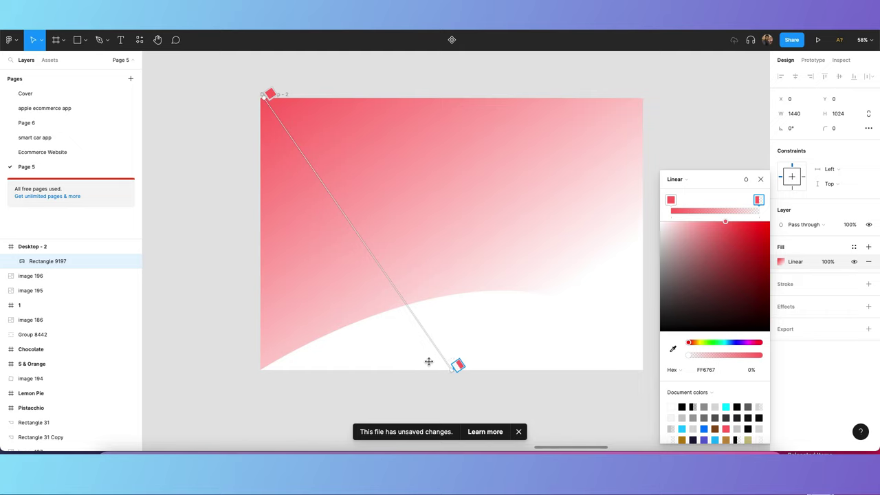
pyautogui.moveTo(457, 365); pyautogui.dragTo(398, 321)
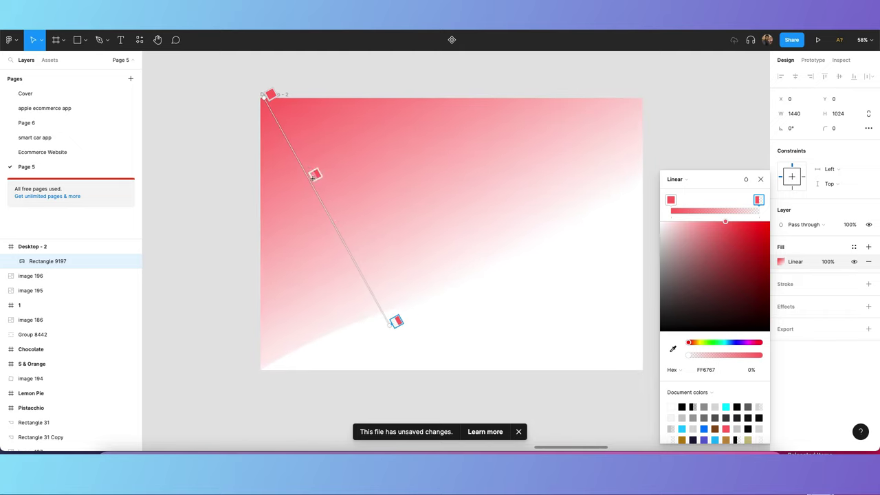
# Add a color stop near the middle of the diagonal gradient and color it pink.
pyautogui.click(350, 236)
pyautogui.moveTo(350, 236); pyautogui.dragTo(332, 206)
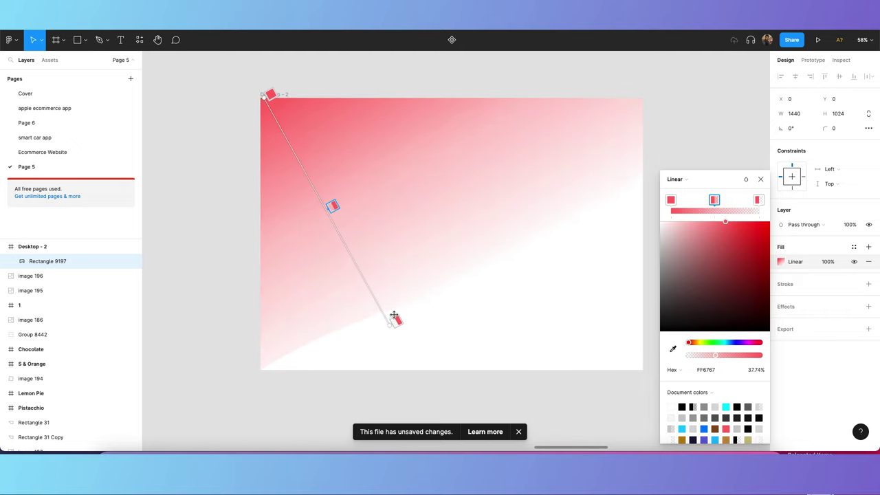
pyautogui.scroll(-2, 726, 426)
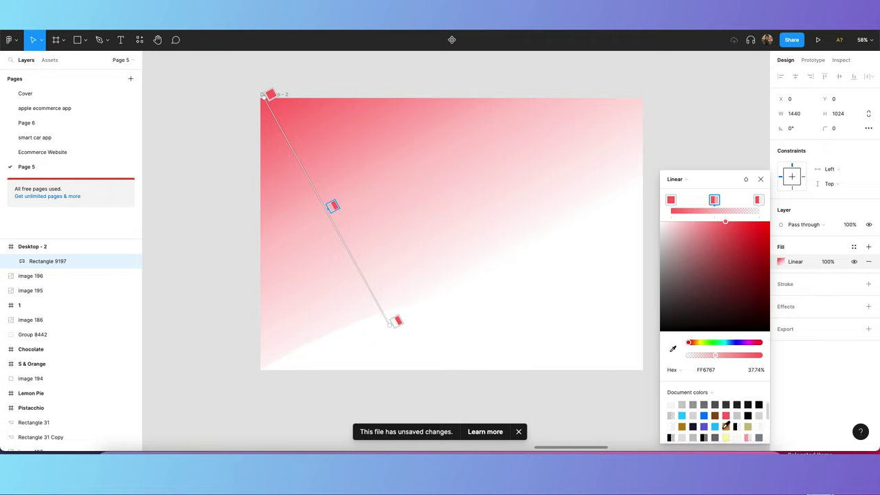
pyautogui.scroll(-3, 726, 426)
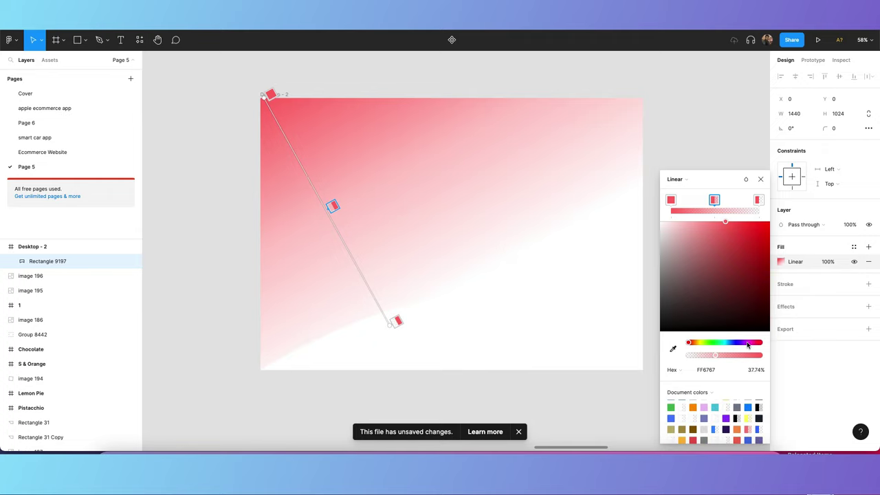
pyautogui.click(238, 169)
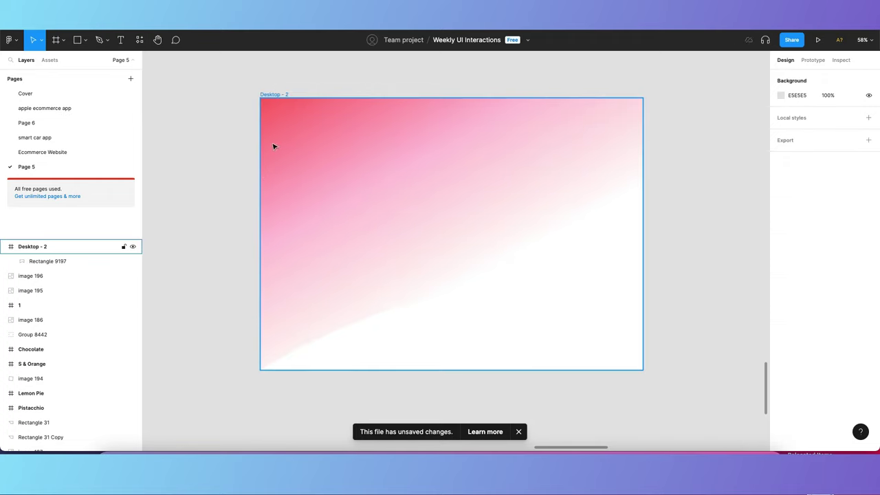
pyautogui.press('Escape')
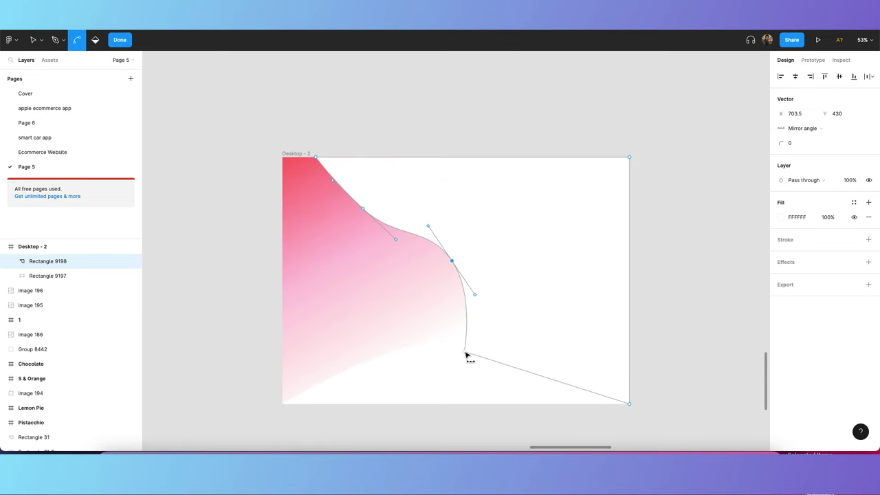
# Bend the white overlay's lower edge into a smooth curve with a point at about X 832.5, Y 797.
pyautogui.moveTo(466, 352); pyautogui.dragTo(486, 355)
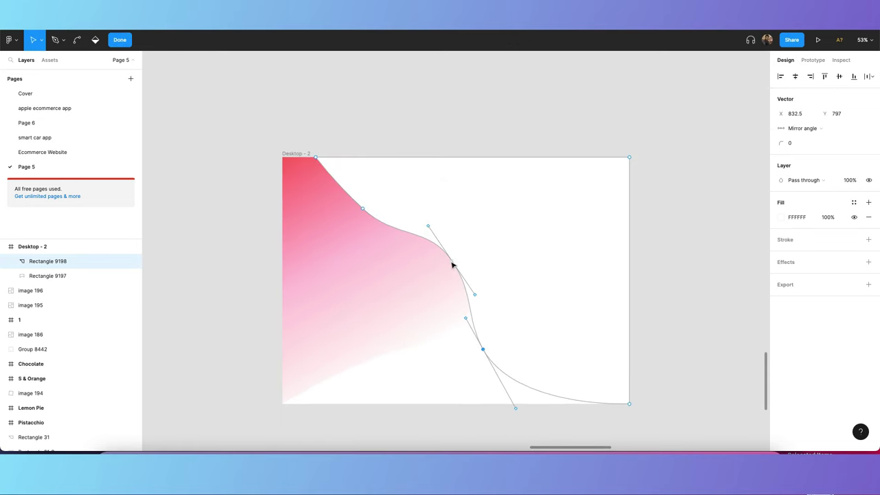
pyautogui.moveTo(452, 264); pyautogui.dragTo(448, 256)
pyautogui.press('super')
pyautogui.press('super+z')
pyautogui.click(357, 144)
pyautogui.click(503, 268)
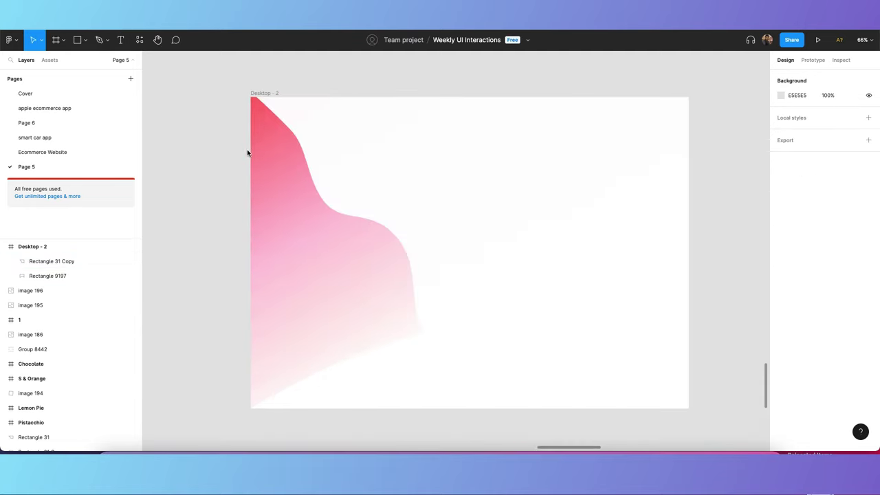
# Change the fill of the wavy white Rectangle 31 Copy from solid to a linear gradient.
pyautogui.click(374, 137)
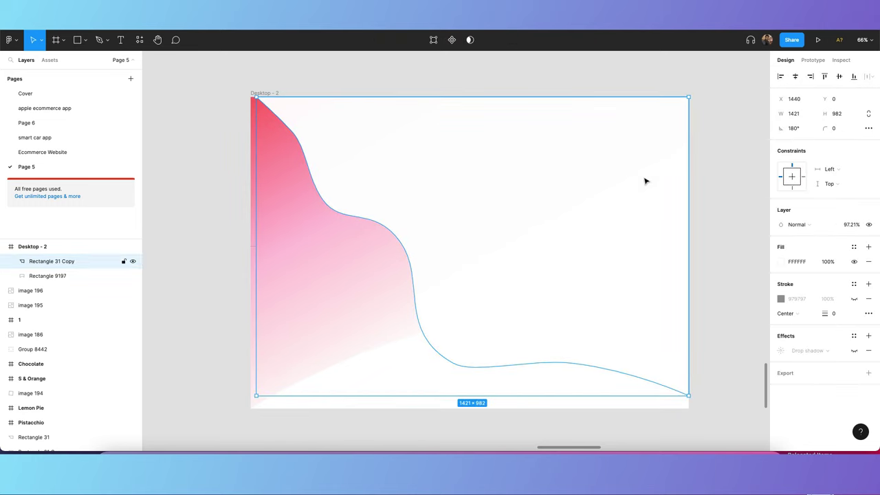
pyautogui.click(781, 262)
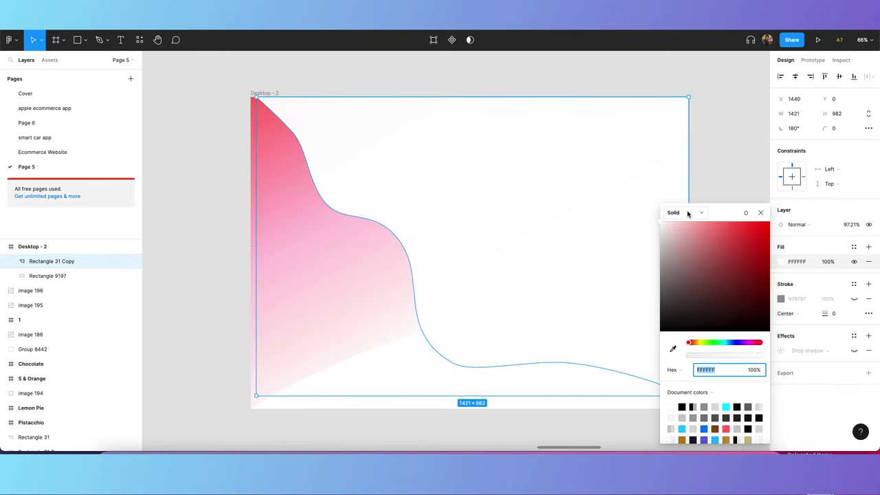
pyautogui.click(684, 212)
pyautogui.click(687, 224)
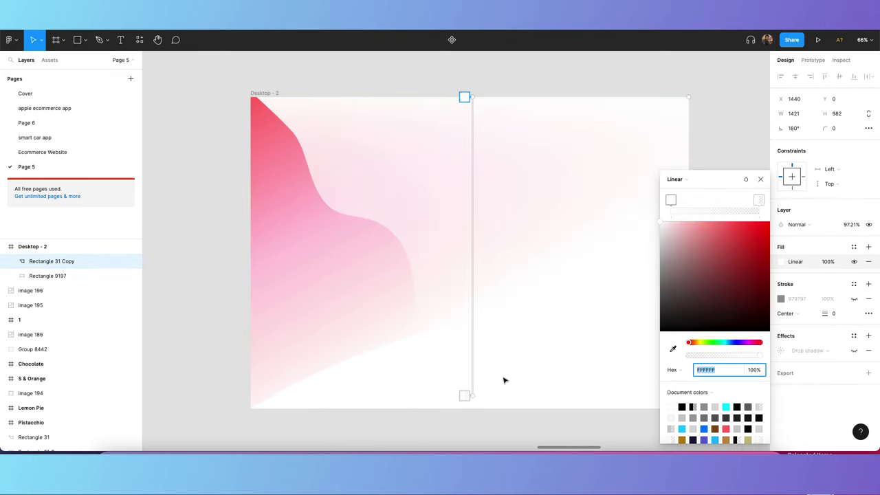
pyautogui.click(233, 180)
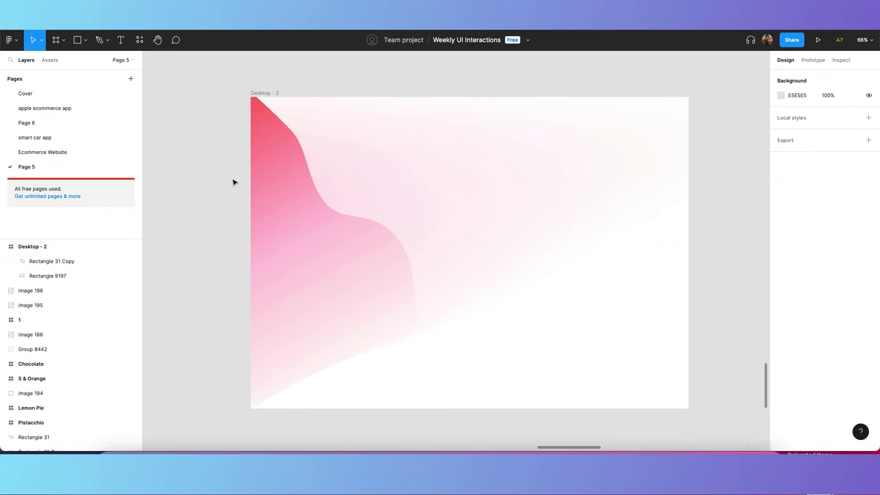
# Preview the wavy overlay's existing drop shadow by enabling it, and hide it again.
pyautogui.click(518, 190)
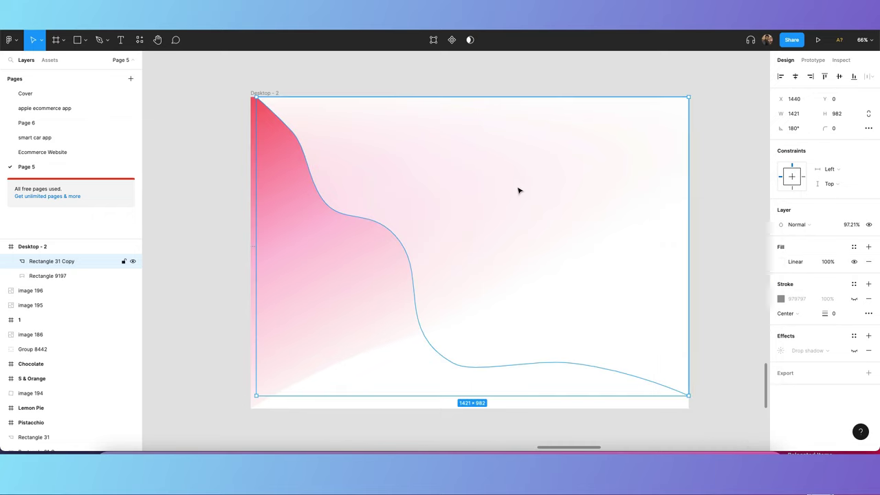
pyautogui.click(853, 350)
pyautogui.click(196, 153)
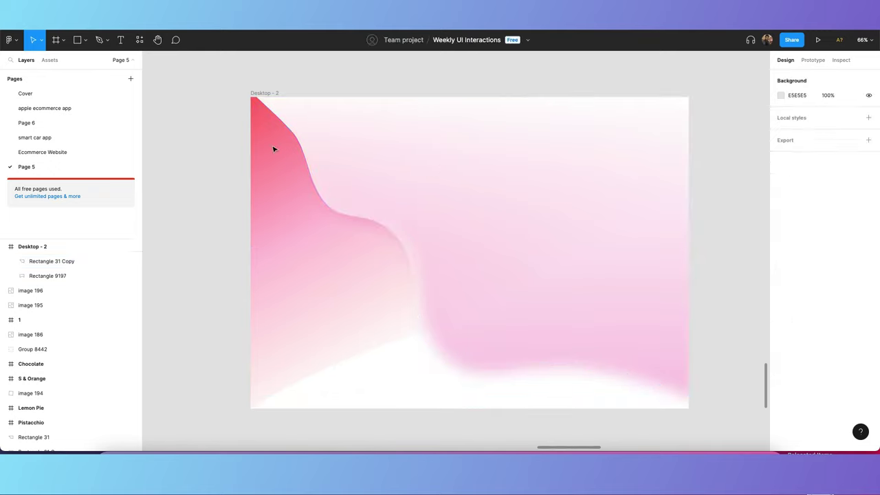
pyautogui.click(453, 180)
pyautogui.click(854, 350)
# Add a new drop shadow to the wavy overlay and color it pink FF7982, sampled from the gradient's red area.
pyautogui.click(868, 335)
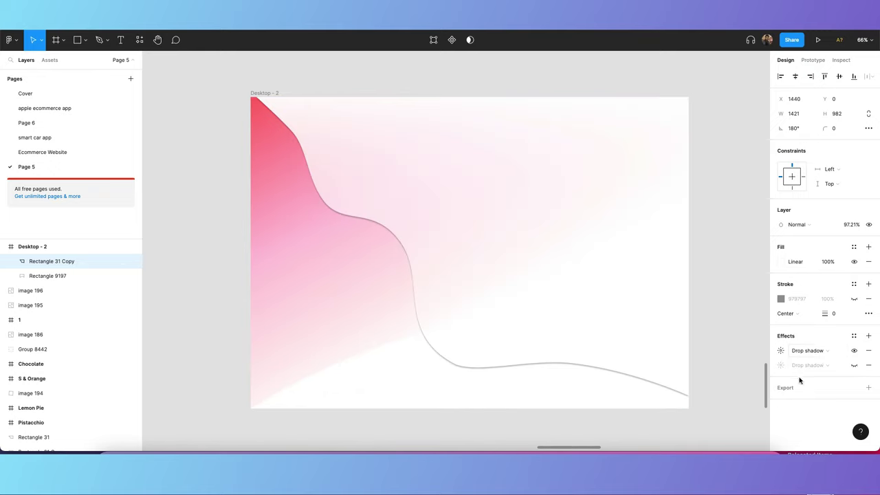
pyautogui.click(780, 350)
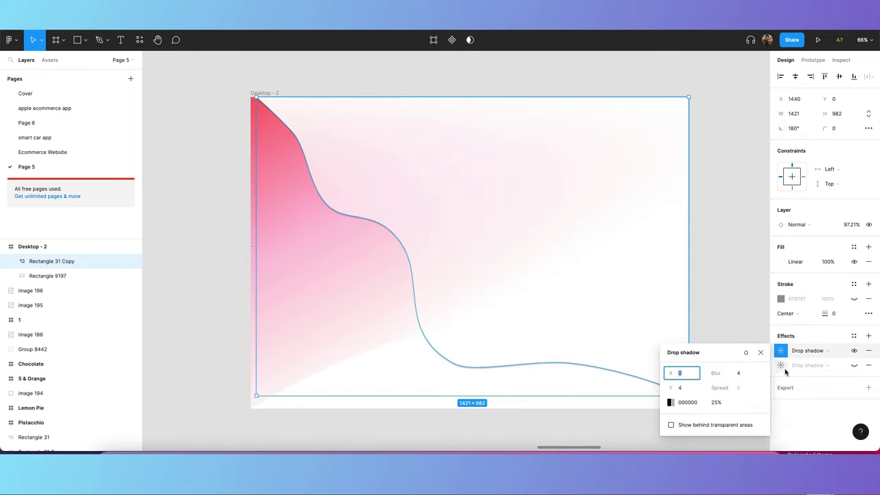
pyautogui.click(670, 402)
pyautogui.click(562, 348)
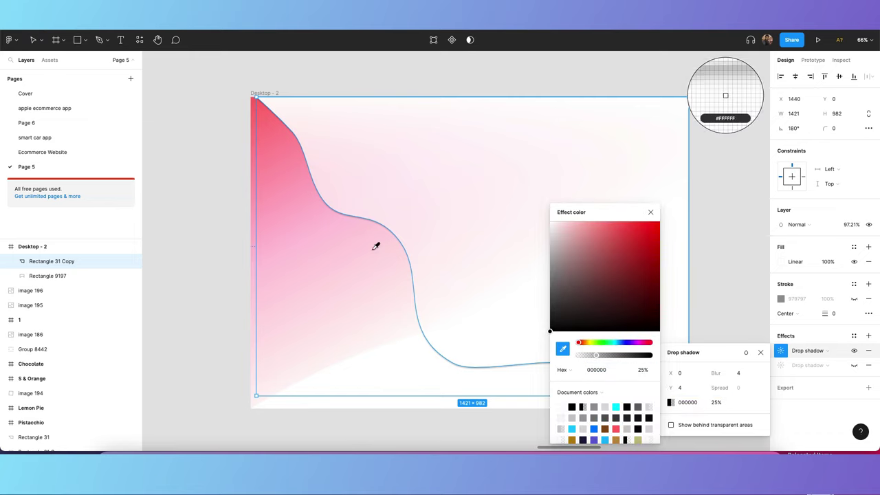
pyautogui.click(275, 114)
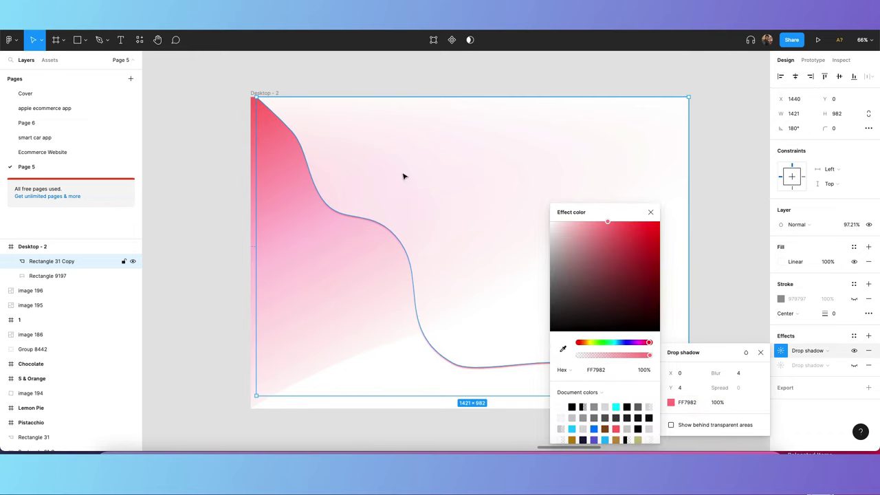
# Set the pink drop shadow's blur to 94 and lower its opacity for a softer look.
pyautogui.click(740, 377)
pyautogui.write('74')
pyautogui.press('Return')
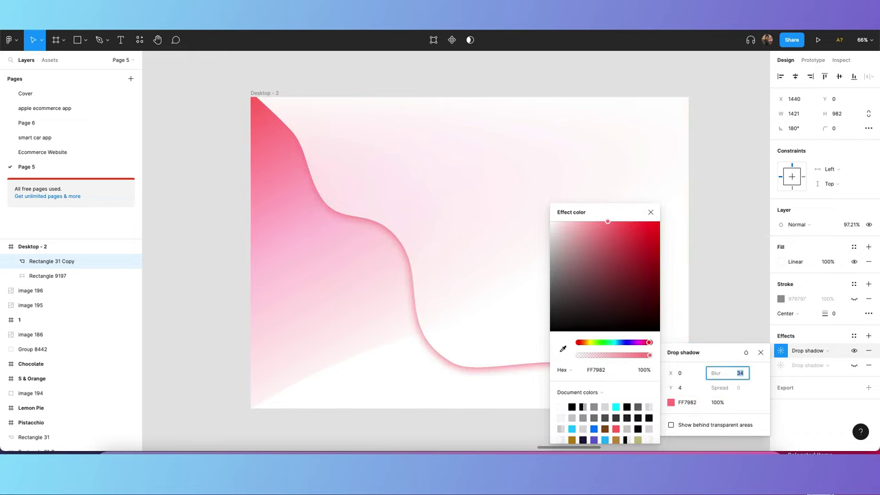
pyautogui.click(716, 402)
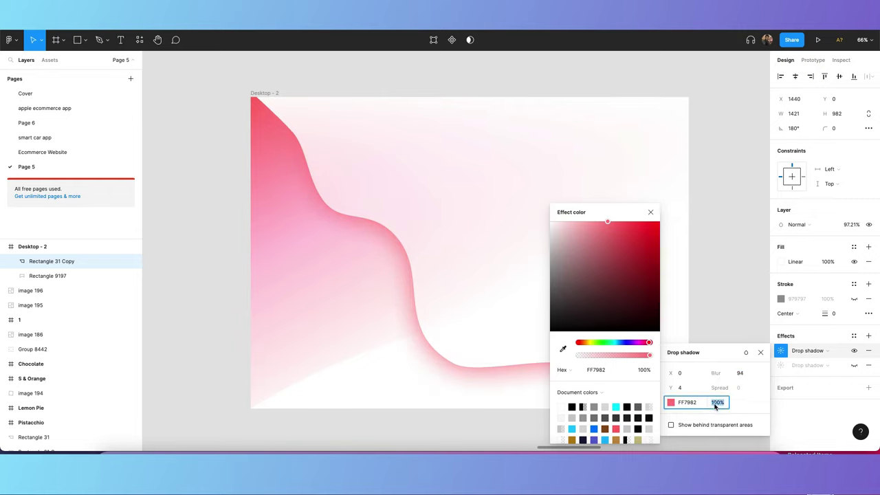
pyautogui.write('30')
pyautogui.press('Return')
pyautogui.write('20')
pyautogui.press('Return')
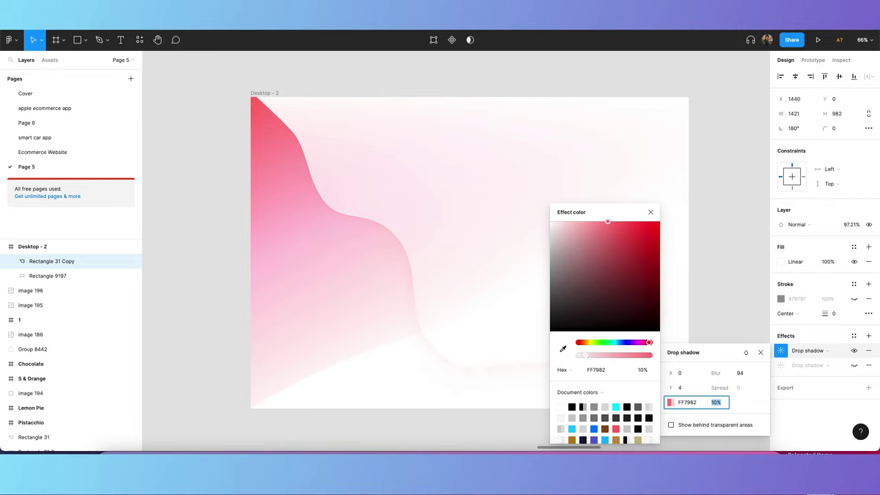
pyautogui.click(236, 226)
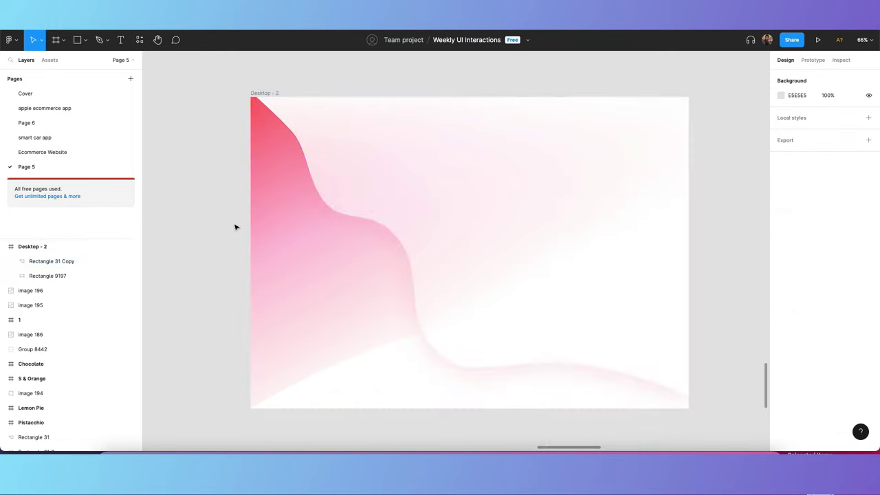
# Duplicate the wavy overlay and shrink the copy to about 1347 × 918 within the frame's upper-right area.
pyautogui.click(360, 180)
pyautogui.scroll(-1, 360, 180)
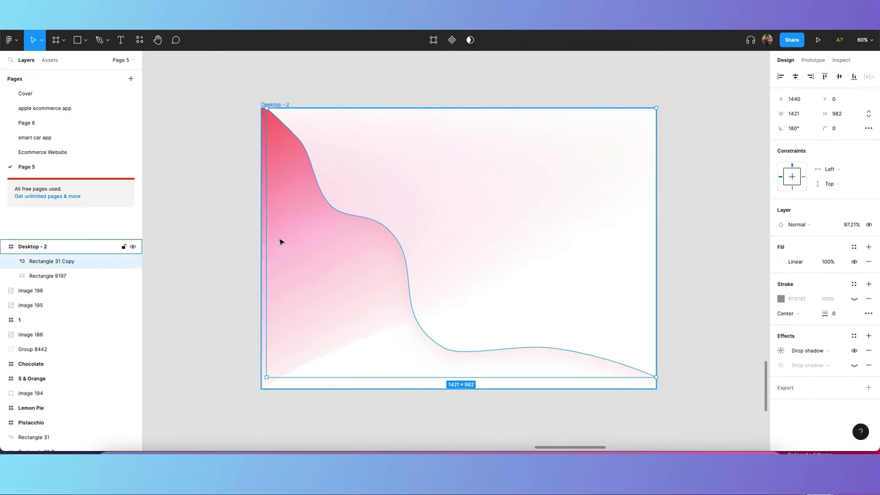
pyautogui.press('super+d')
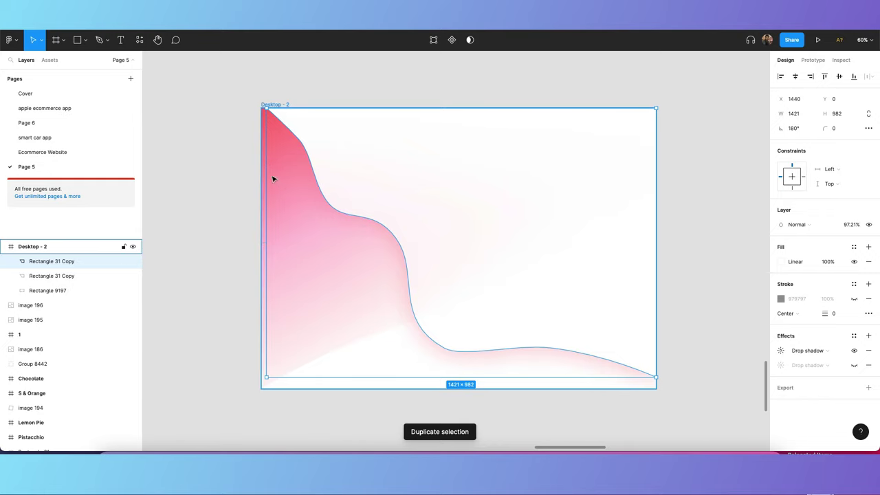
pyautogui.moveTo(265, 172); pyautogui.dragTo(294, 165)
pyautogui.moveTo(489, 204); pyautogui.dragTo(483, 198)
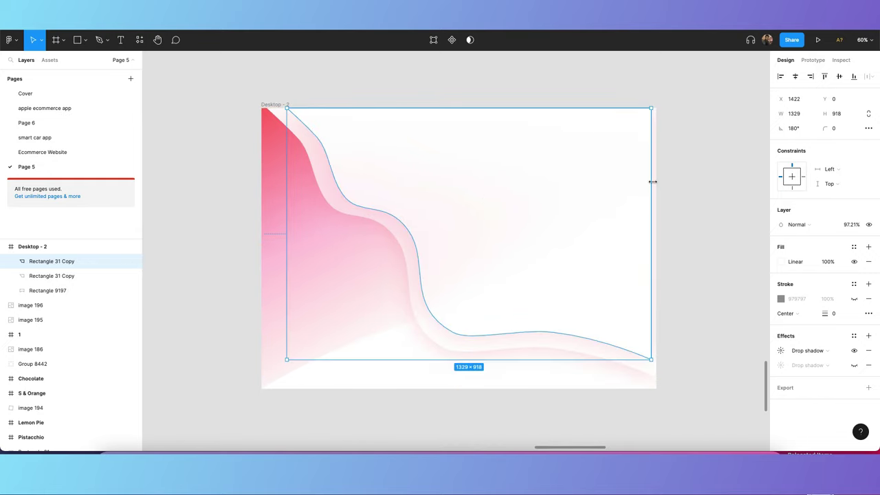
pyautogui.click(691, 164)
pyautogui.click(516, 248)
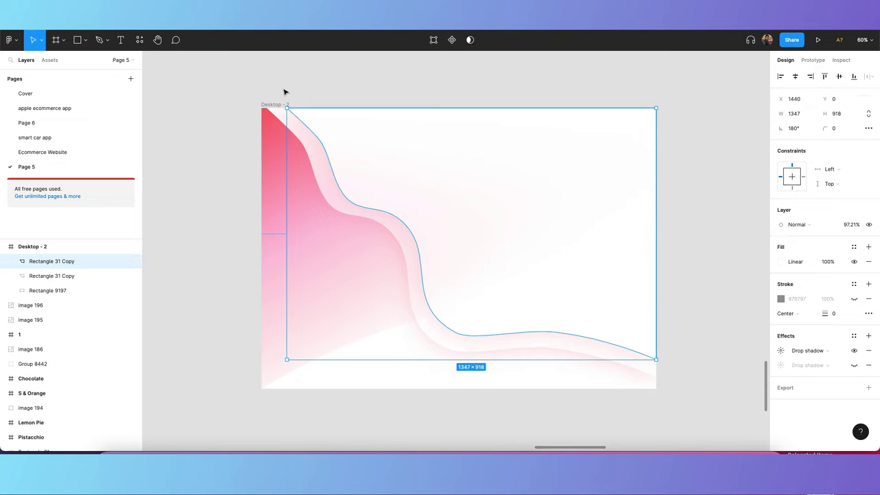
# Widen the smaller wavy copy to about 1356, keeping its outer edge flush with the frame at X 1440.
pyautogui.click(284, 91)
pyautogui.click(352, 166)
pyautogui.scroll(1, 366, 163)
pyautogui.scroll(1, 367, 164)
pyautogui.moveTo(367, 164); pyautogui.dragTo(365, 163)
pyautogui.scroll(4, 685, 108)
pyautogui.moveTo(682, 123); pyautogui.dragTo(686, 123)
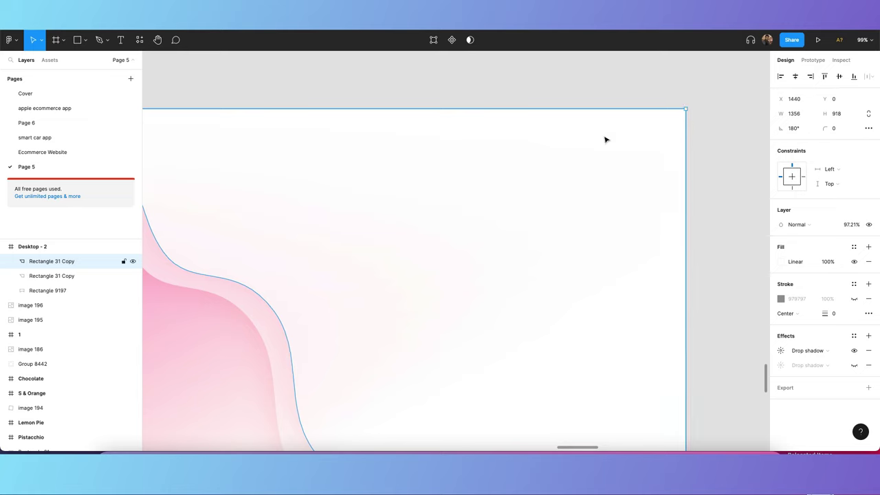
pyautogui.scroll(-4, 545, 156)
pyautogui.press('Escape')
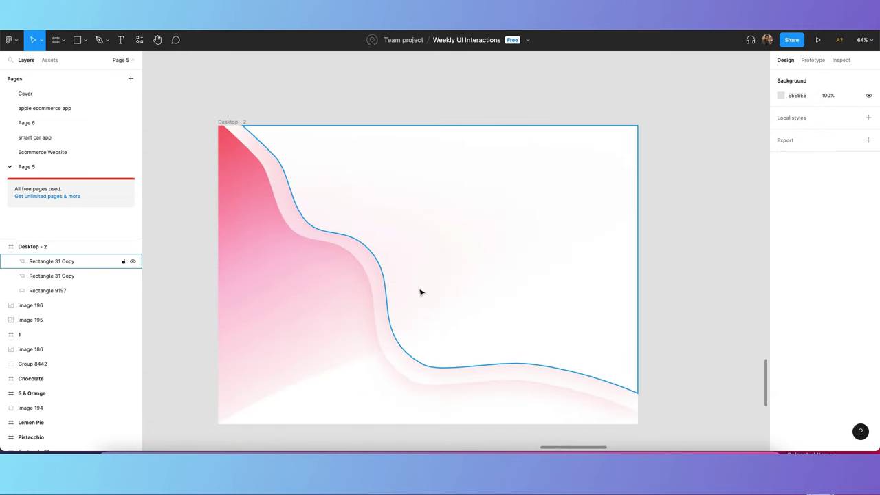
# Flatten the lower curve of the gradient shape Rectangle 9197 by moving its curve point to about X 1143, Y 870.5.
pyautogui.click(371, 343)
pyautogui.press('Return')
pyautogui.click(560, 351)
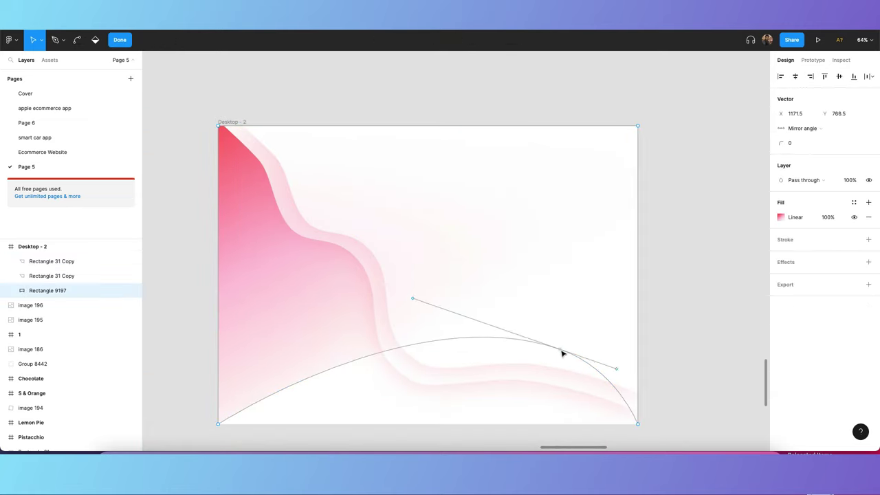
pyautogui.moveTo(562, 354); pyautogui.dragTo(551, 379)
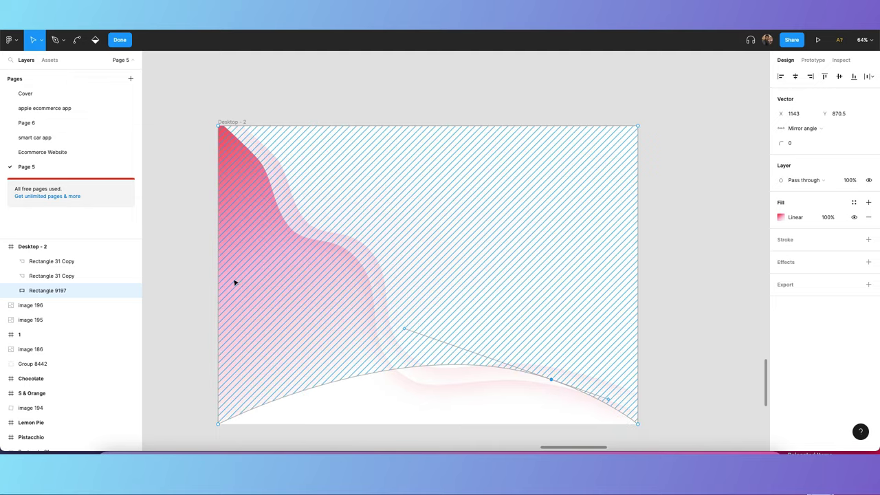
pyautogui.click(187, 235)
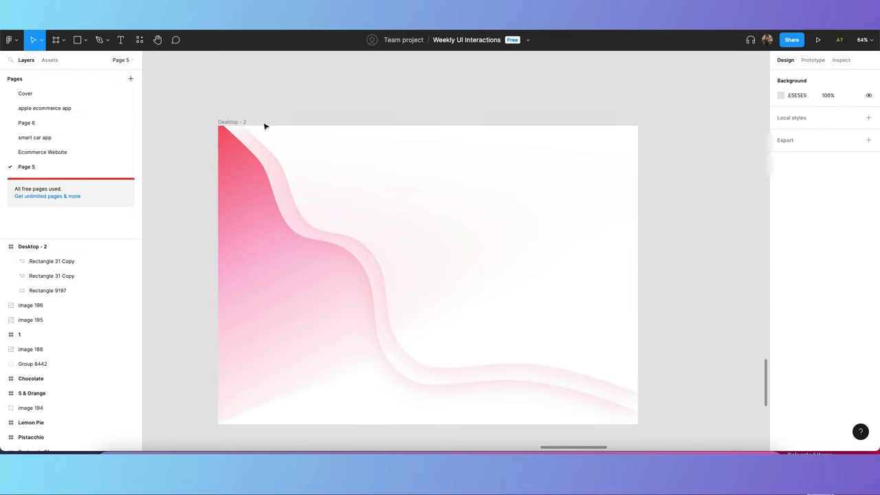
# Select both wavy overlays and stretch them together beyond the frame's left edge.
pyautogui.click(254, 145)
pyautogui.keyDown('shift'); pyautogui.click(241, 147); pyautogui.keyUp('shift')
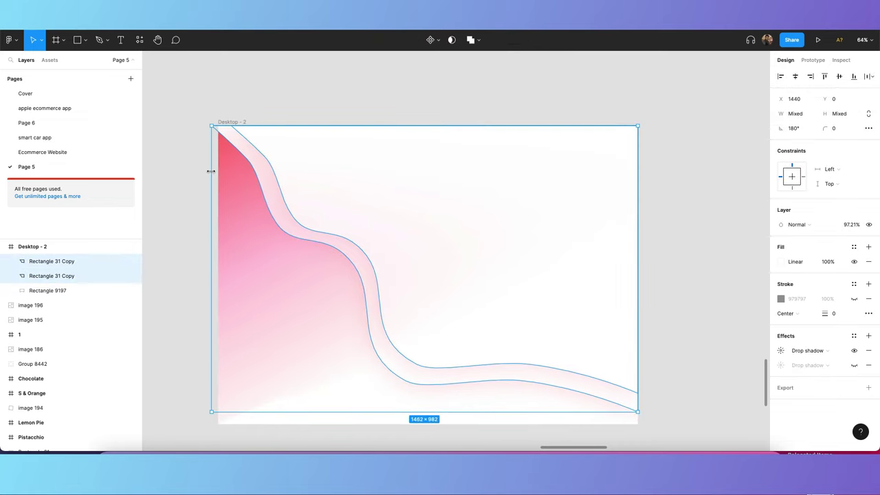
pyautogui.click(210, 134)
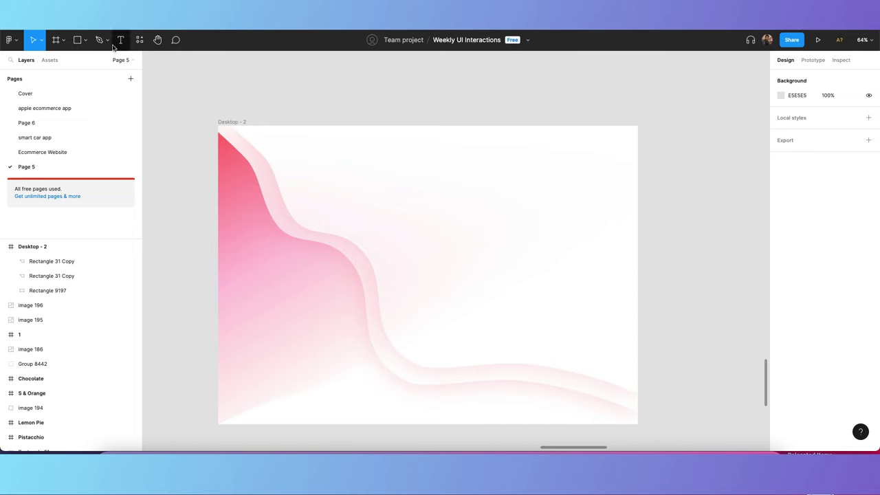
pyautogui.click(243, 157)
pyautogui.keyDown('shift'); pyautogui.click(232, 159); pyautogui.keyUp('shift')
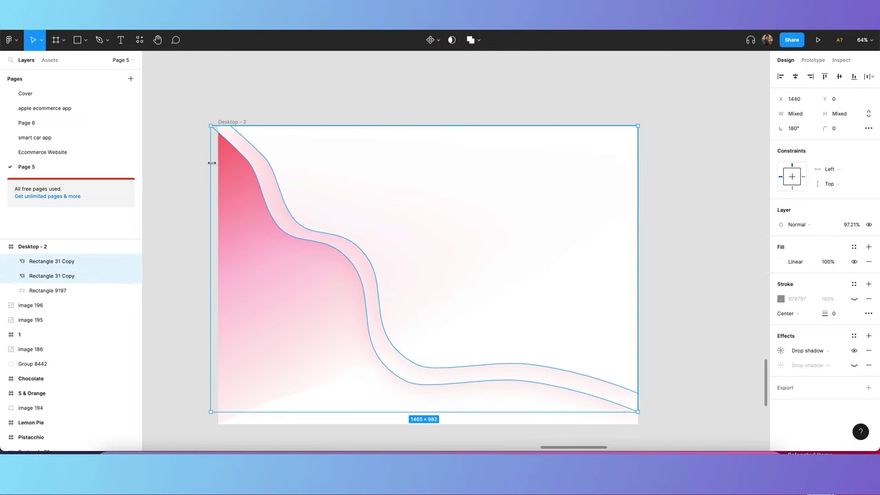
pyautogui.click(281, 104)
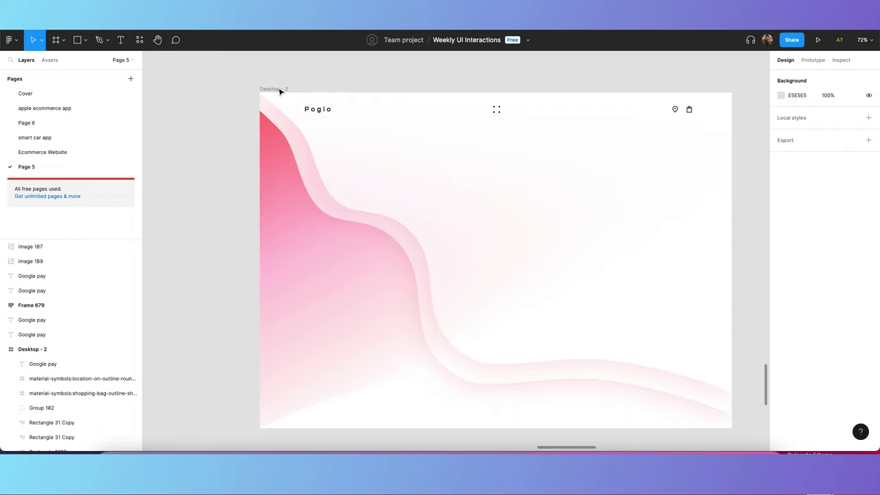
# Place a copy of the Pogio logo text at about X 843, Y 334 and set its font size to 90.
pyautogui.hscroll(2, 326, 87)
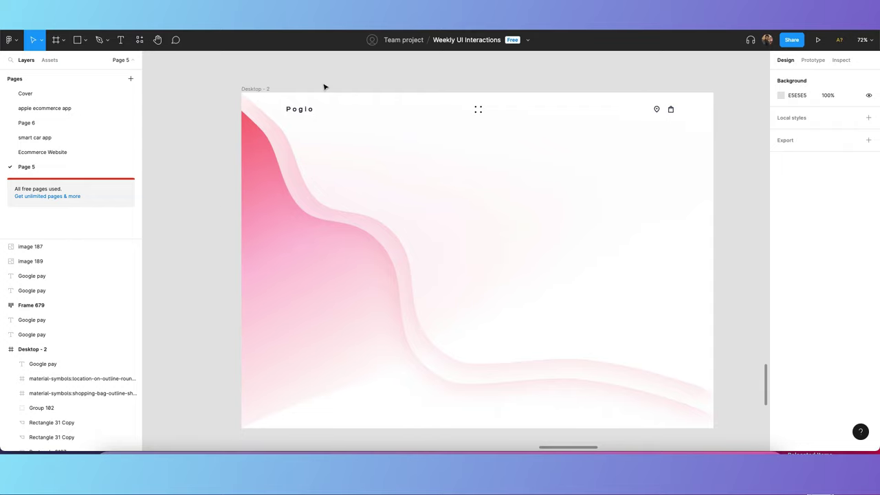
pyautogui.click(120, 40)
pyautogui.click(294, 108)
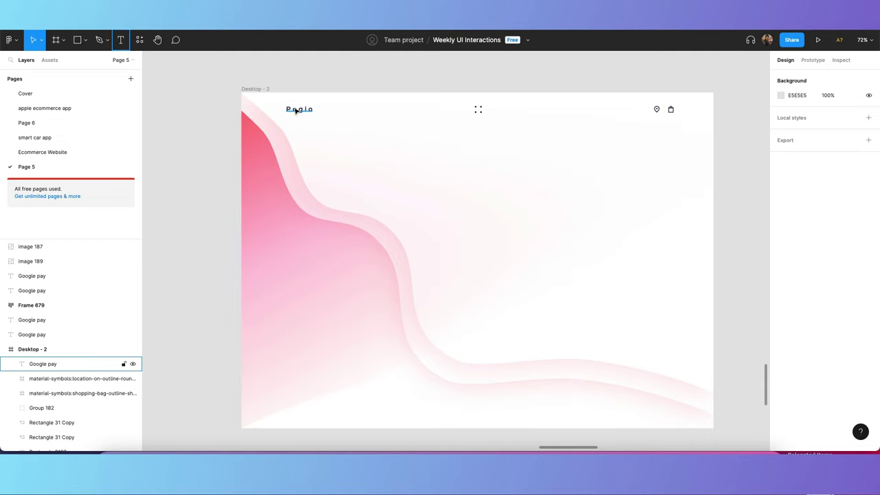
pyautogui.press('Escape')
pyautogui.moveTo(299, 108); pyautogui.dragTo(529, 200)
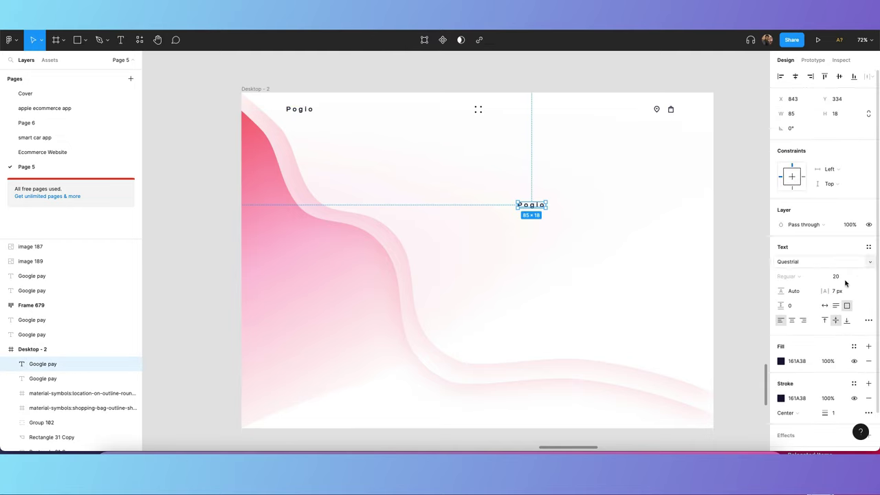
pyautogui.click(836, 276)
pyautogui.write('90')
pyautogui.press('Return')
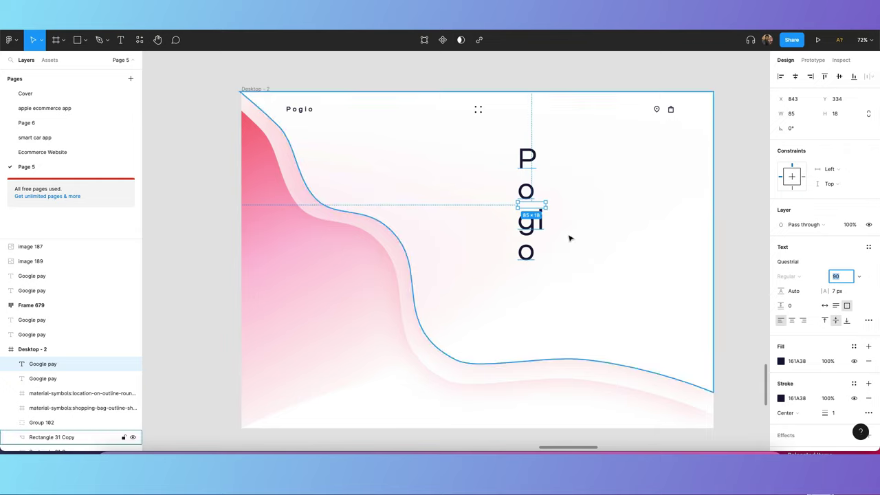
# Replace the copied text with "Sratwberry" and enlarge its text box to about 576 × 112 so it fits one line.
pyautogui.doubleClick(540, 204)
pyautogui.write('Sr')
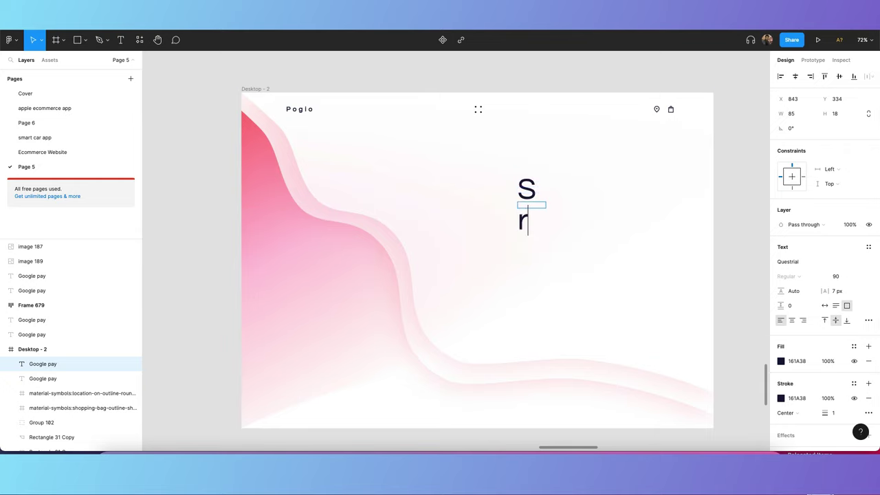
pyautogui.write('atwbe')
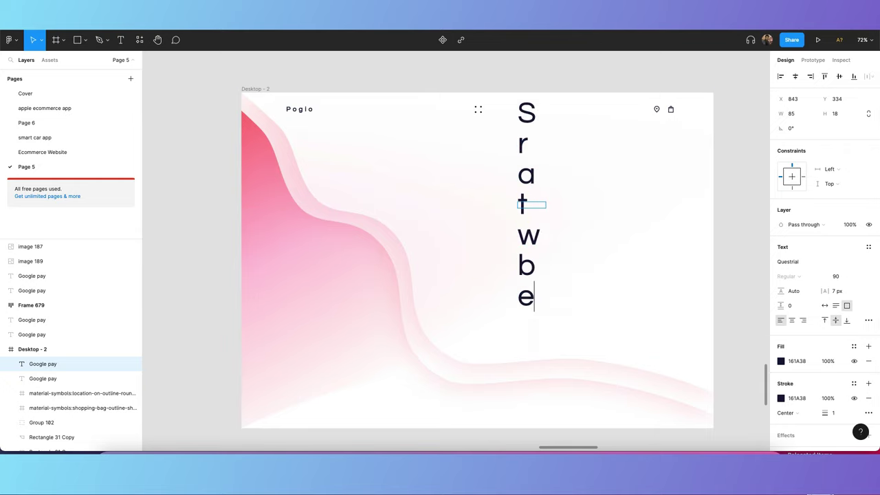
pyautogui.write('rry')
pyautogui.press('Escape')
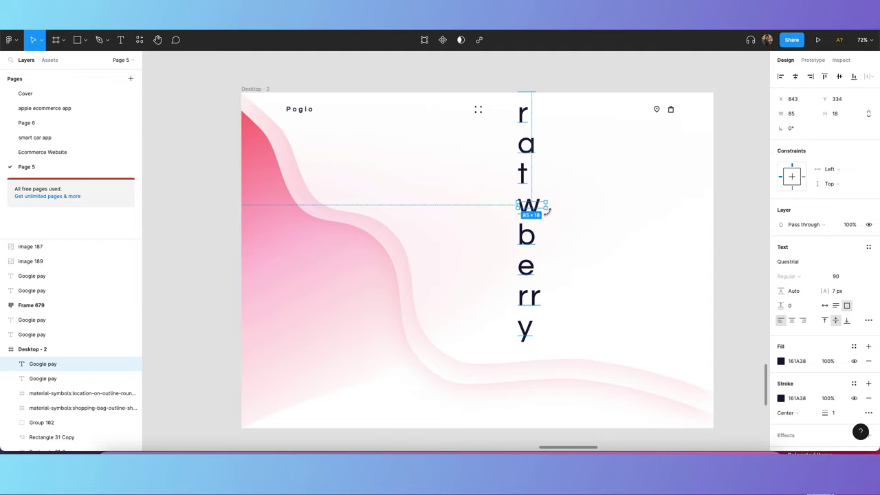
pyautogui.moveTo(546, 206); pyautogui.dragTo(707, 238)
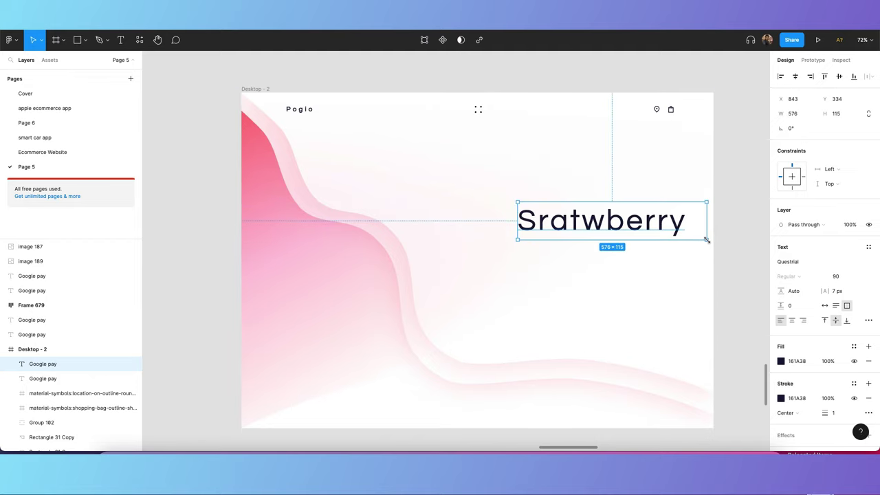
# Check the misspelled heading for spelling suggestions.
pyautogui.doubleClick(580, 222)
pyautogui.rightClick(576, 223)
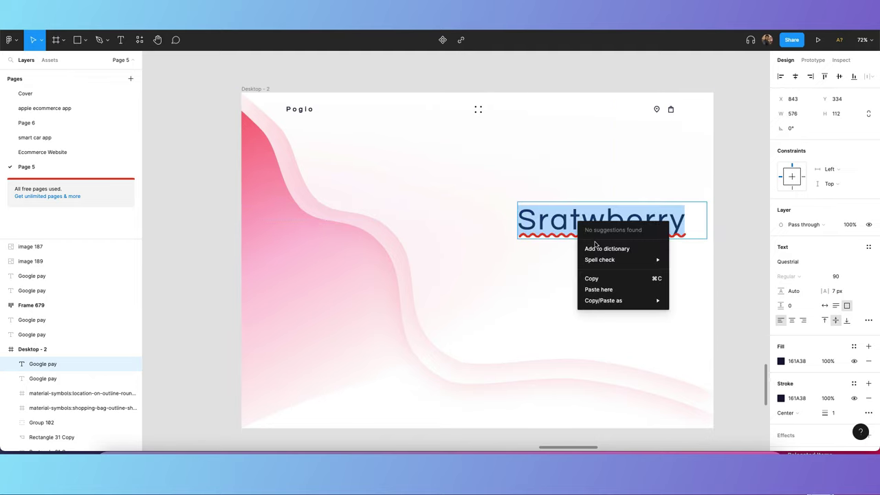
pyautogui.click(588, 223)
pyautogui.click(588, 223)
pyautogui.rightClick(589, 223)
pyautogui.click(562, 225)
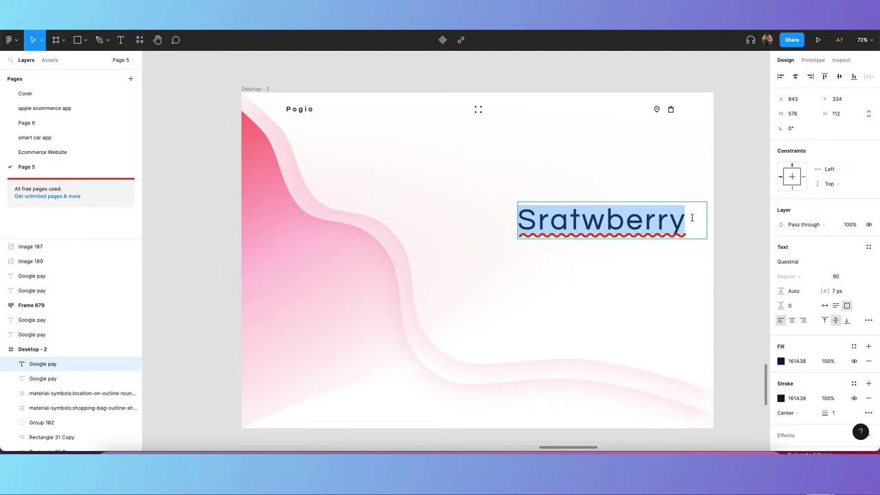
pyautogui.moveTo(690, 218); pyautogui.dragTo(521, 220)
pyautogui.rightClick(565, 224)
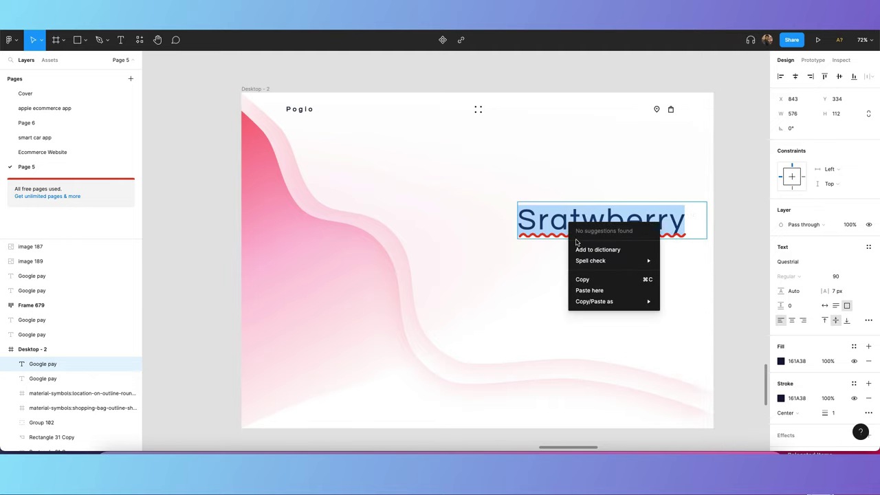
# Correct the heading's spelling to "Strawberry".
pyautogui.click(605, 221)
pyautogui.press('BackSpace')
pyautogui.press('BackSpace')
pyautogui.press('BackSpace')
pyautogui.press('BackSpace')
pyautogui.write('traw')
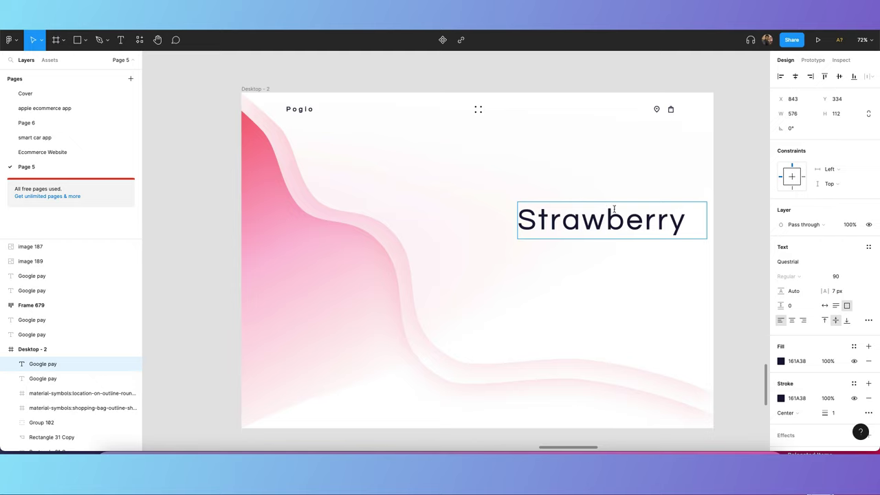
pyautogui.click(622, 174)
# Move the Strawberry heading to about X 703, Y 323 and set its font size to 120.
pyautogui.moveTo(582, 216); pyautogui.dragTo(536, 213)
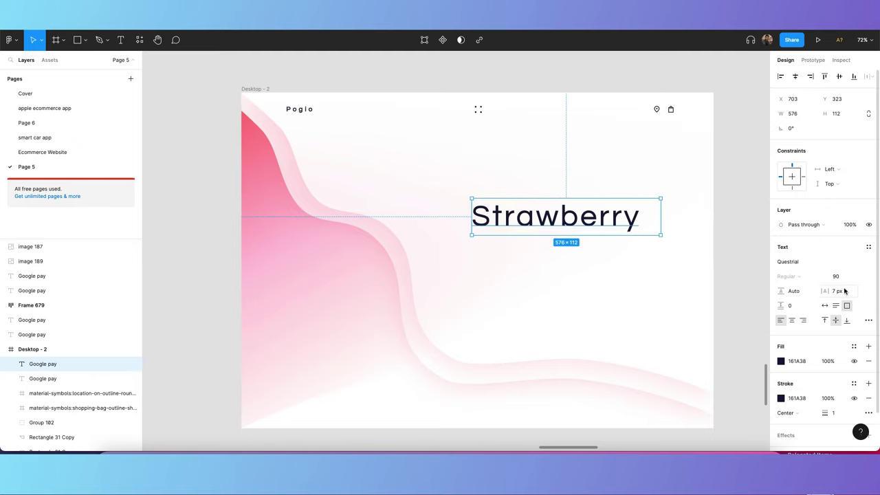
pyautogui.click(839, 276)
pyautogui.write('120')
pyautogui.press('Return')
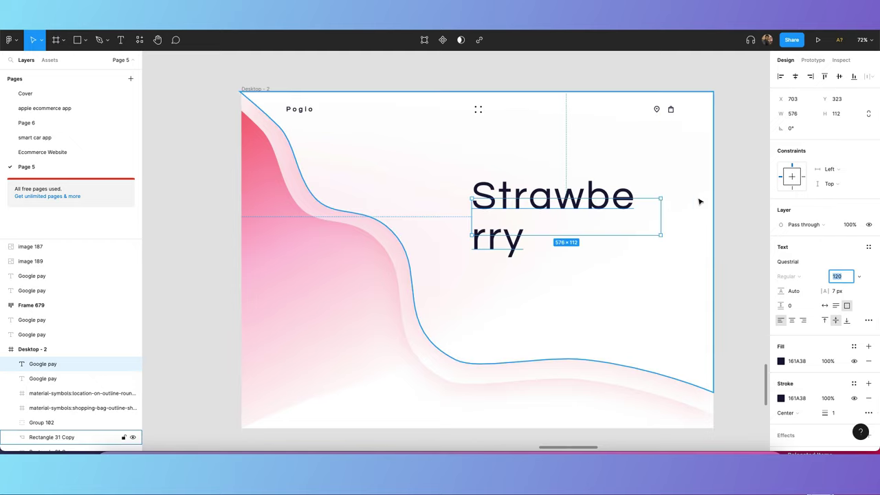
# Widen the Strawberry text box to about 669 × 112 and set its fill and stroke colours to FF6767.
pyautogui.moveTo(661, 198); pyautogui.dragTo(691, 201)
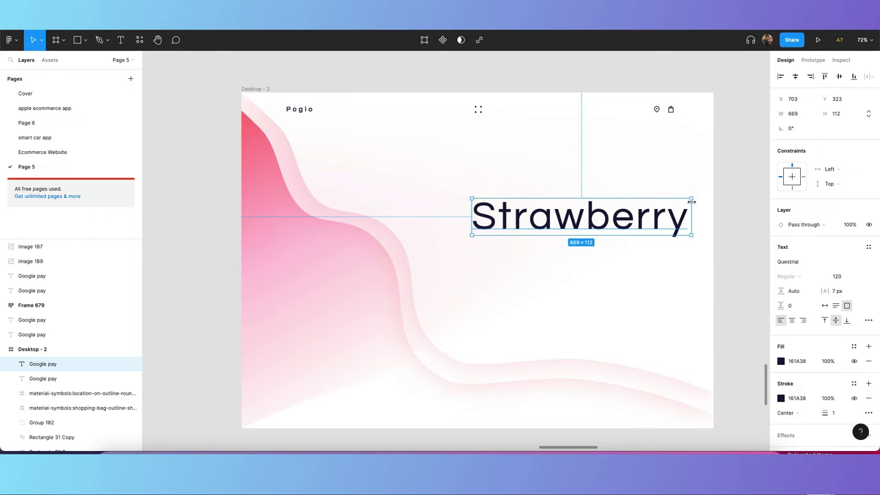
pyautogui.click(781, 361)
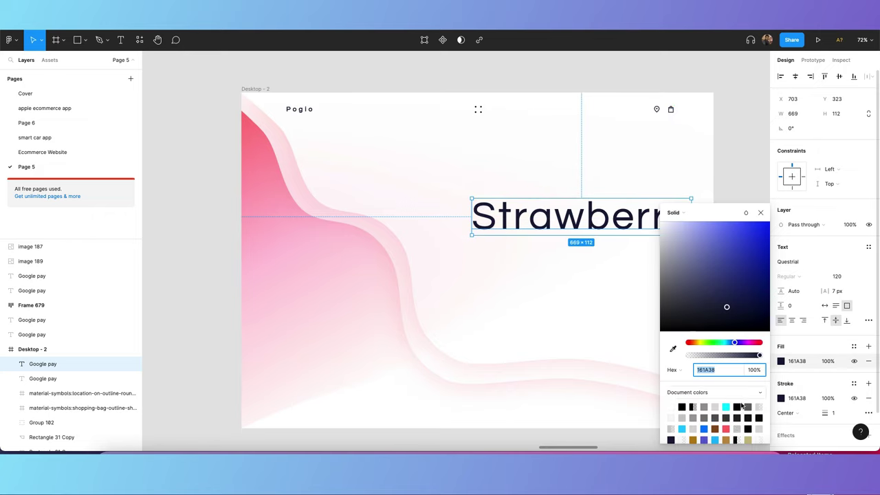
pyautogui.click(726, 427)
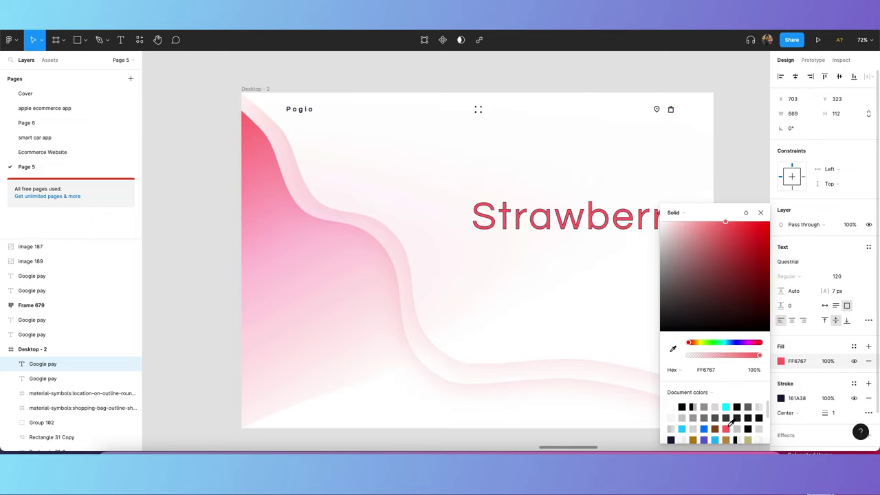
pyautogui.click(781, 398)
pyautogui.click(715, 428)
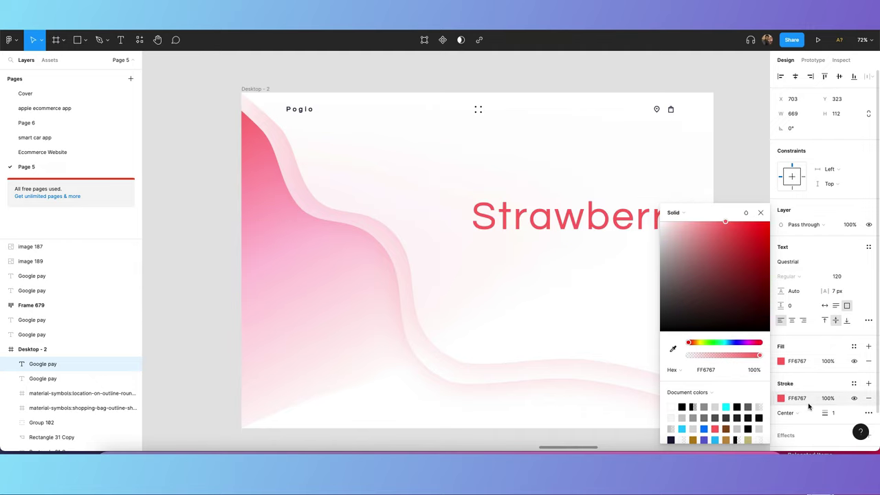
# Set the Strawberry heading's stroke weight to 4.
pyautogui.click(834, 412)
pyautogui.write('4')
pyautogui.press('Return')
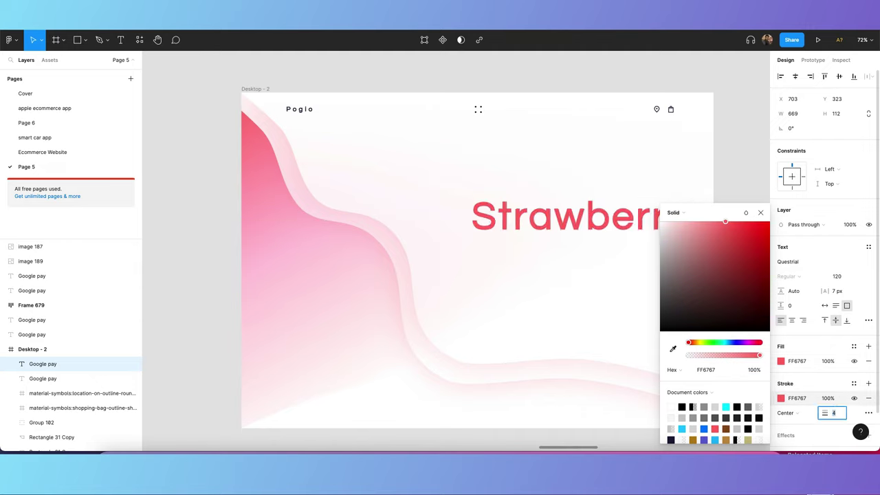
pyautogui.click(746, 182)
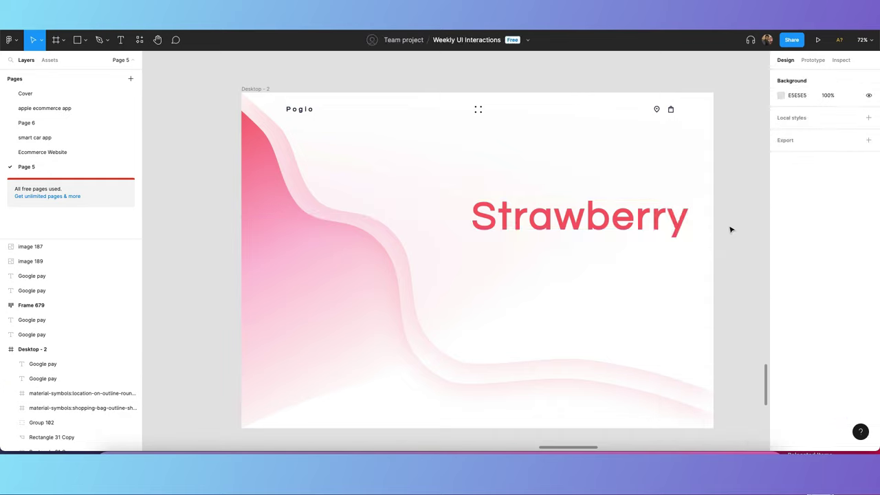
# Move the Strawberry heading to about X 681, Y 298.
pyautogui.click(613, 230)
pyautogui.moveTo(613, 229); pyautogui.dragTo(602, 217)
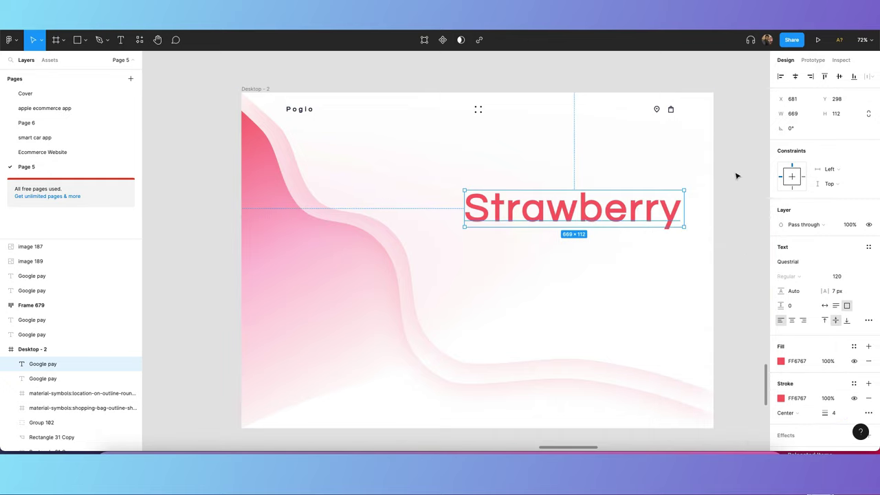
pyautogui.click(736, 177)
pyautogui.click(609, 206)
pyautogui.click(730, 213)
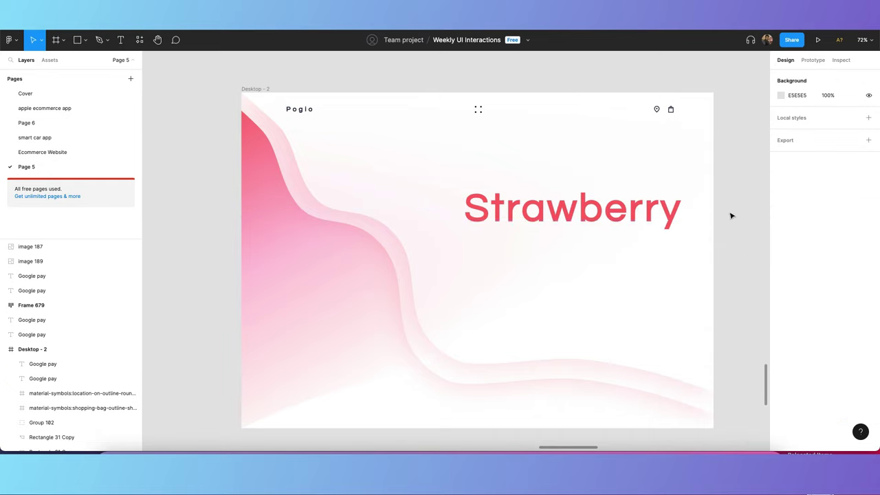
# Duplicate the Strawberry heading directly below the original and nudge the copy up to Y 419.
pyautogui.click(625, 220)
pyautogui.moveTo(625, 220); pyautogui.dragTo(598, 254)
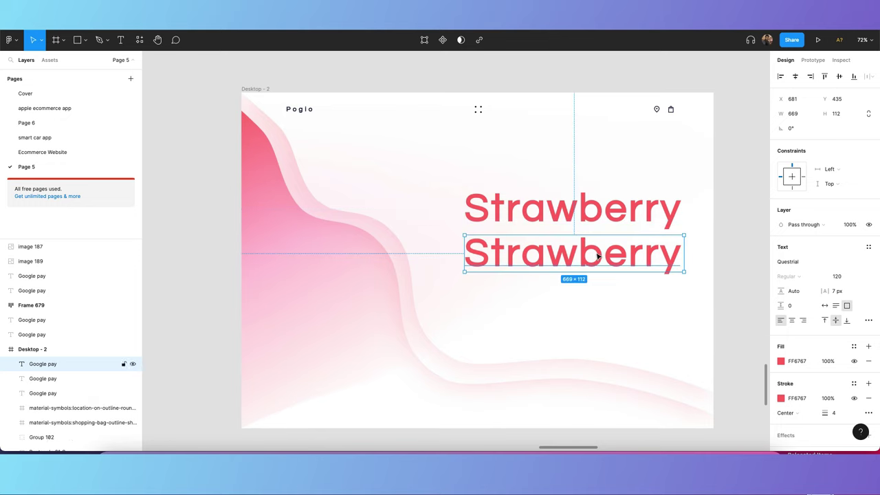
pyautogui.click(719, 248)
pyautogui.click(588, 252)
pyautogui.press('Up')
pyautogui.press('Up')
pyautogui.press('Up')
pyautogui.press('Up')
pyautogui.press('Up')
pyautogui.press('Up')
pyautogui.press('Up')
pyautogui.press('Up')
pyautogui.press('Up')
pyautogui.press('Up')
pyautogui.press('Up')
pyautogui.press('Up')
pyautogui.press('Up')
pyautogui.press('Up')
pyautogui.press('Up')
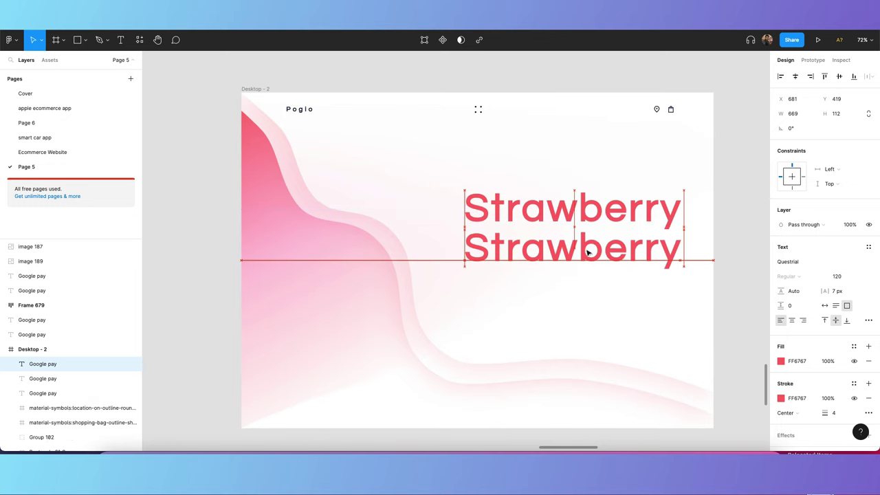
# Replace the duplicated heading's text with "Ice Cream".
pyautogui.doubleClick(589, 255)
pyautogui.press('BackSpace')
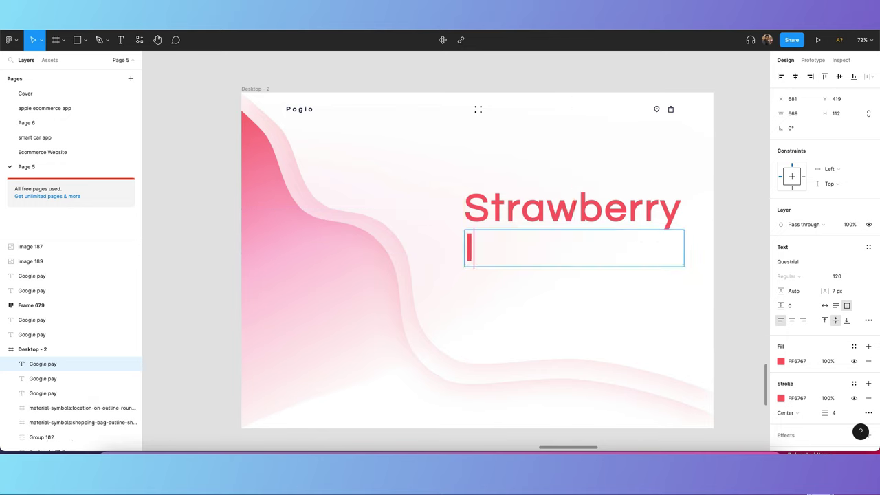
pyautogui.write('Ice cream')
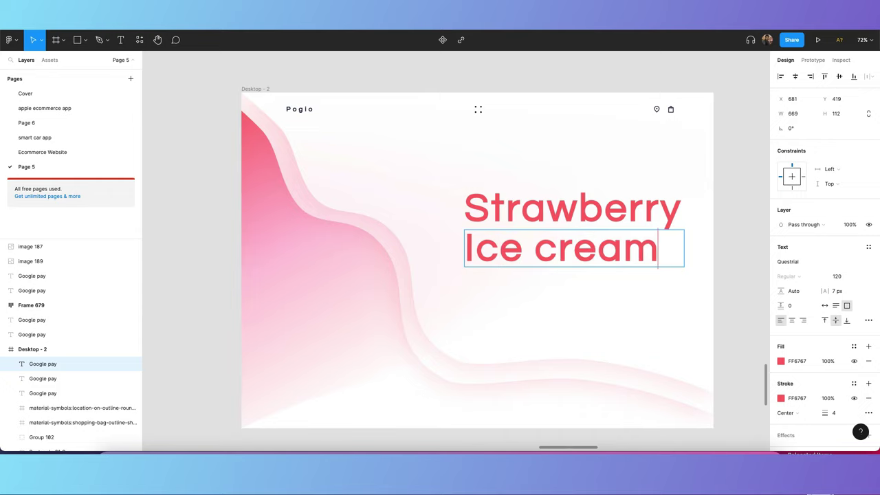
pyautogui.press('BackSpace')
pyautogui.write('C')
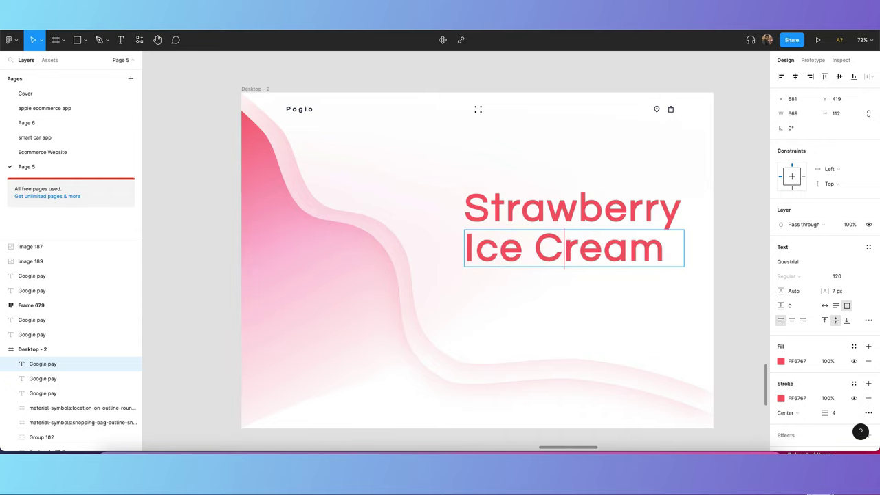
pyautogui.press('Escape')
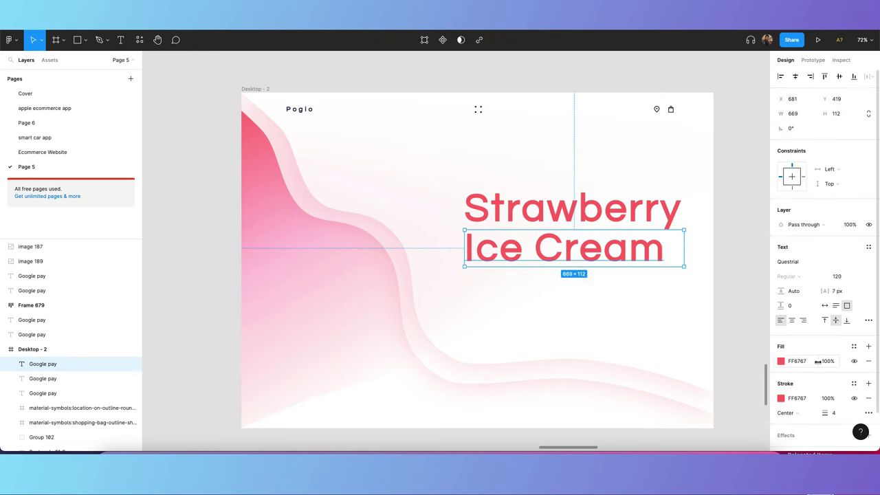
# Set the Ice Cream heading's fill and stroke colours to 161A38 and nudge it slightly closer to Strawberry.
pyautogui.click(780, 361)
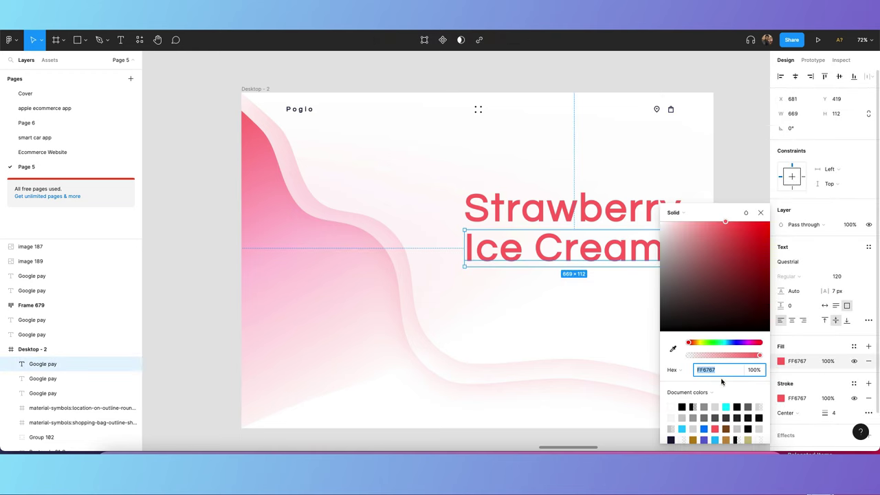
pyautogui.click(671, 438)
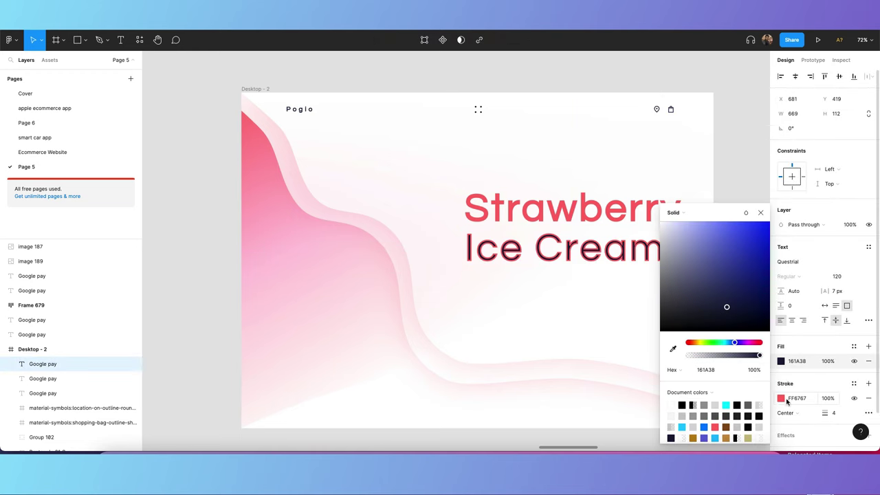
pyautogui.click(671, 439)
pyautogui.click(628, 295)
pyautogui.click(736, 241)
pyautogui.click(594, 255)
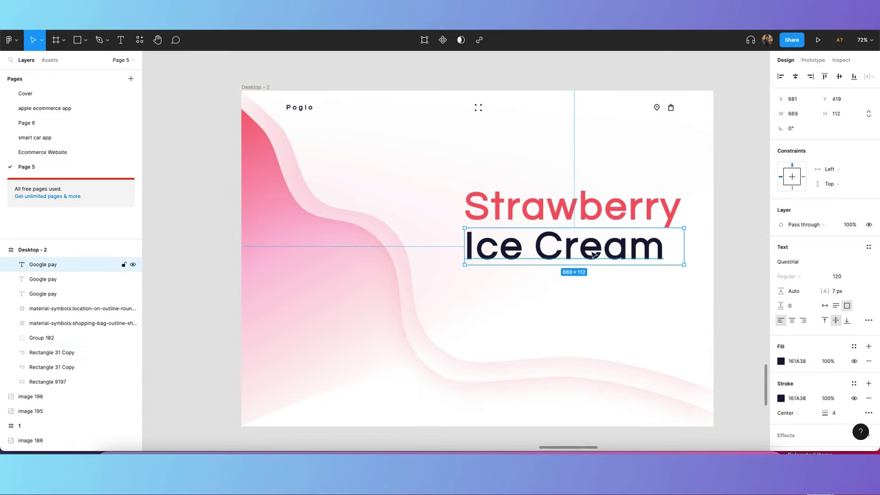
pyautogui.click(744, 200)
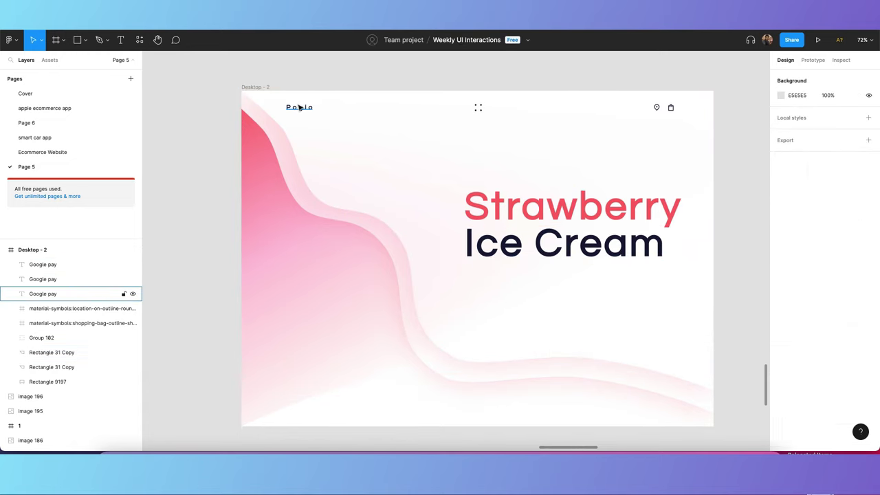
# Copy the Pogio text to about X 702, Y 566 below Ice Cream and set its font size to 12.
pyautogui.moveTo(284, 108); pyautogui.dragTo(469, 279)
pyautogui.click(834, 276)
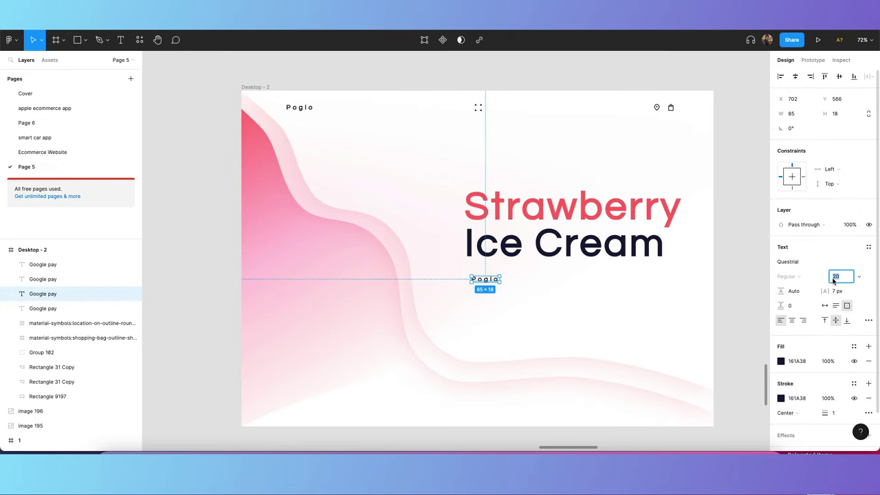
pyautogui.write('14')
pyautogui.press('Return')
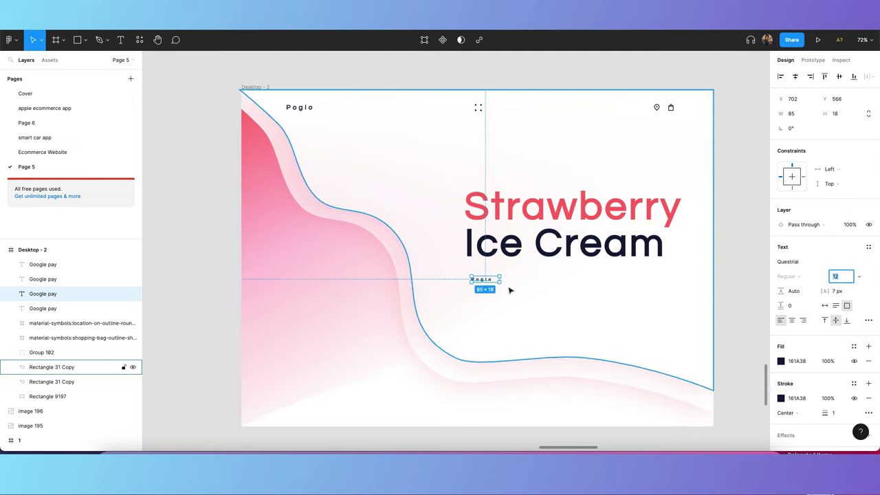
# Change the copied text to "ORDER NOW" in uppercase and widen its text box to about 134.
pyautogui.click(868, 322)
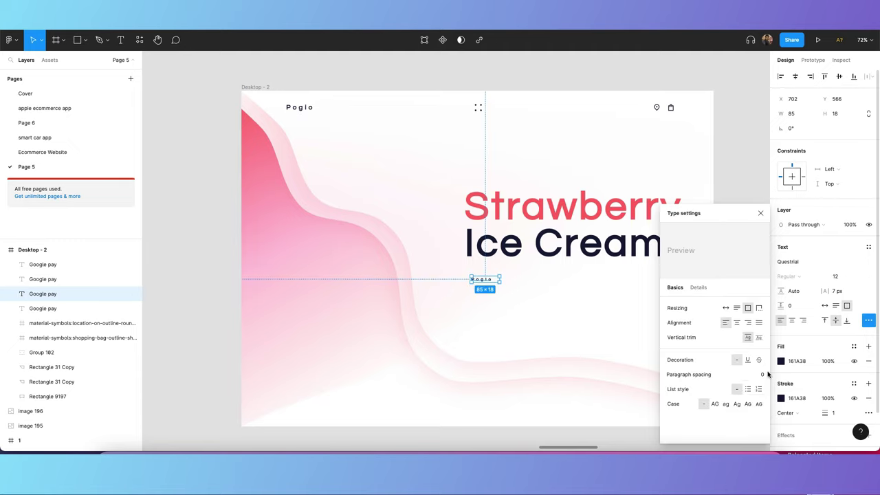
pyautogui.doubleClick(482, 279)
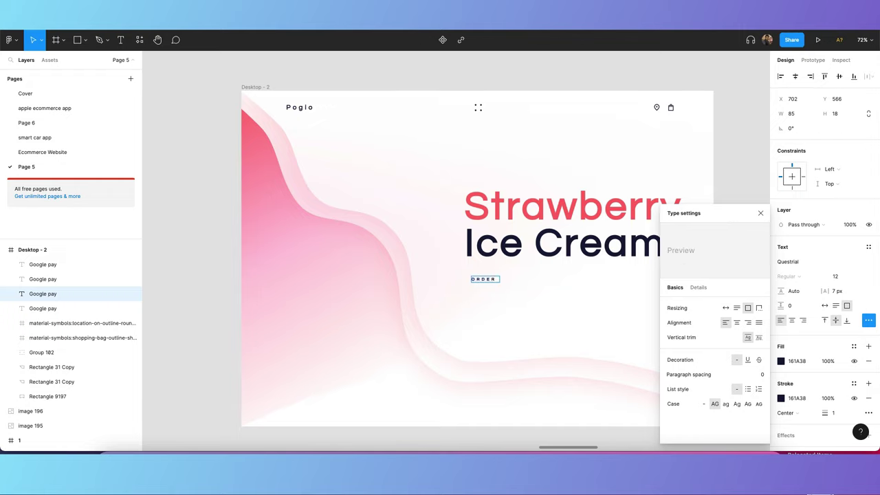
pyautogui.click(501, 294)
pyautogui.moveTo(499, 279); pyautogui.dragTo(516, 279)
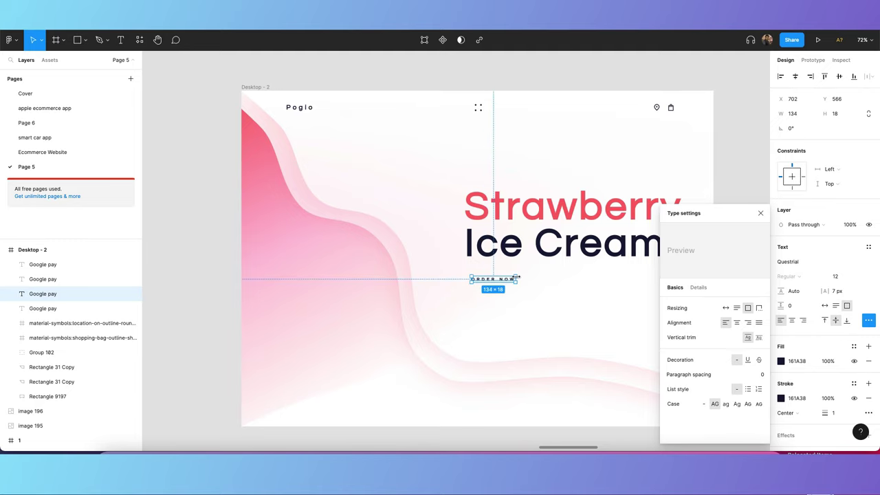
# Set the ORDER NOW text's letter spacing to 3 px and narrow its box to about 102.
pyautogui.click(844, 294)
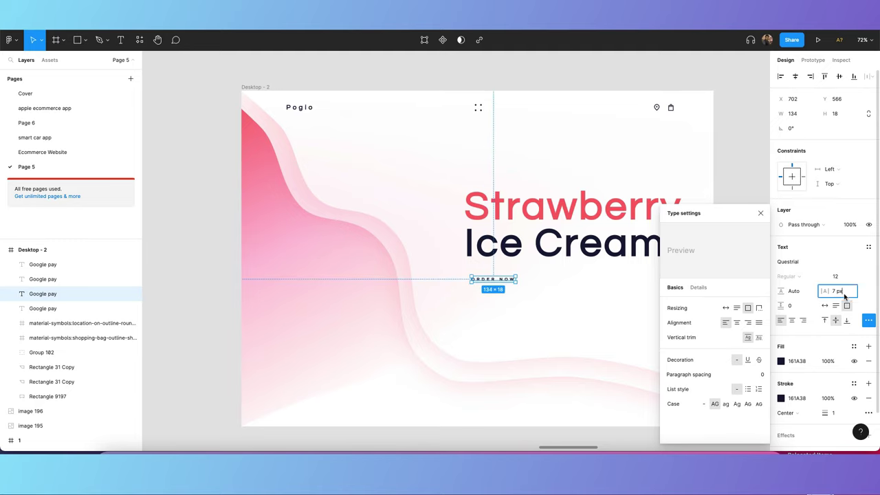
pyautogui.moveTo(828, 293); pyautogui.dragTo(814, 292)
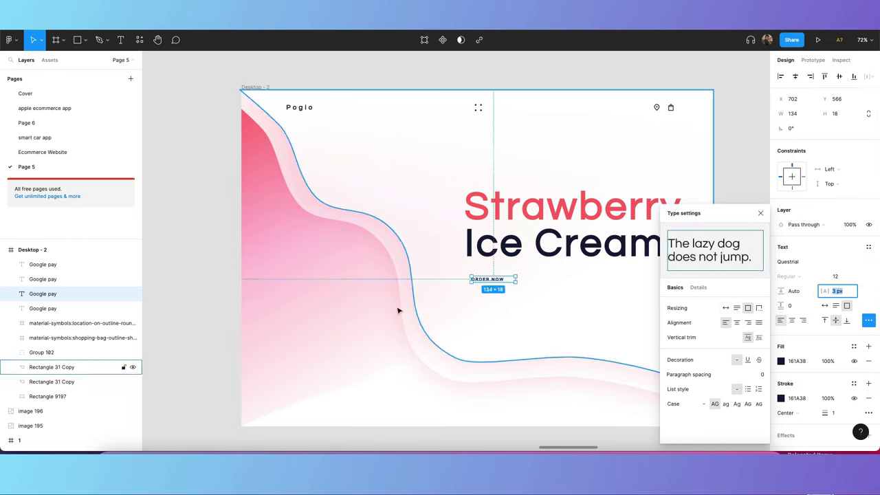
pyautogui.click(468, 294)
pyautogui.click(492, 280)
pyautogui.moveTo(517, 278); pyautogui.dragTo(505, 277)
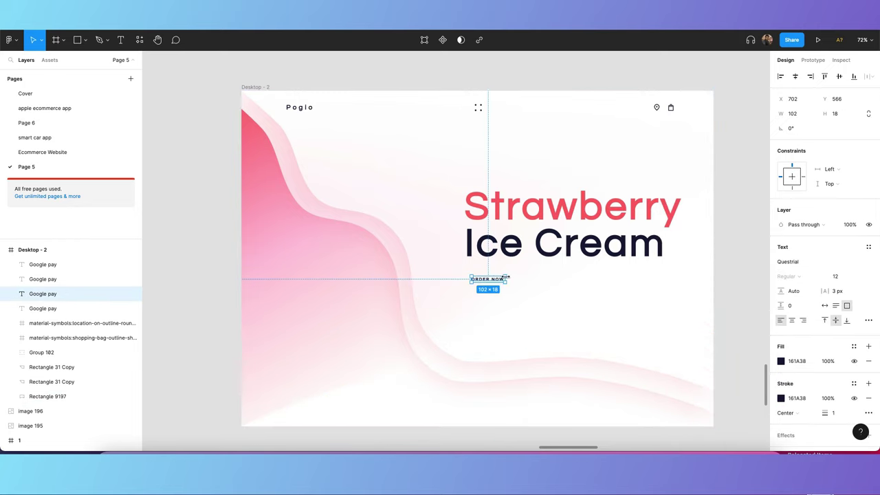
# Wrap the ORDER NOW text in an auto layout frame and fill the frame with FF6767.
pyautogui.hotkey('shift', 'a')
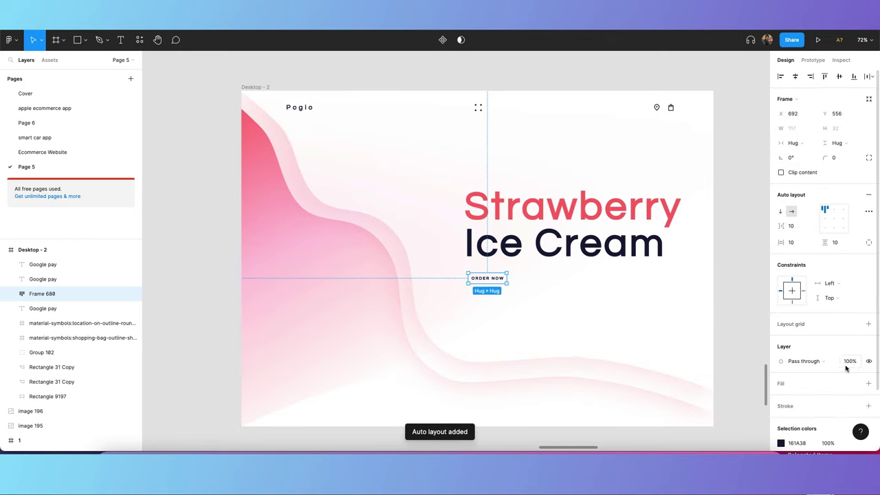
pyautogui.scroll(-1, 825, 375)
pyautogui.click(797, 372)
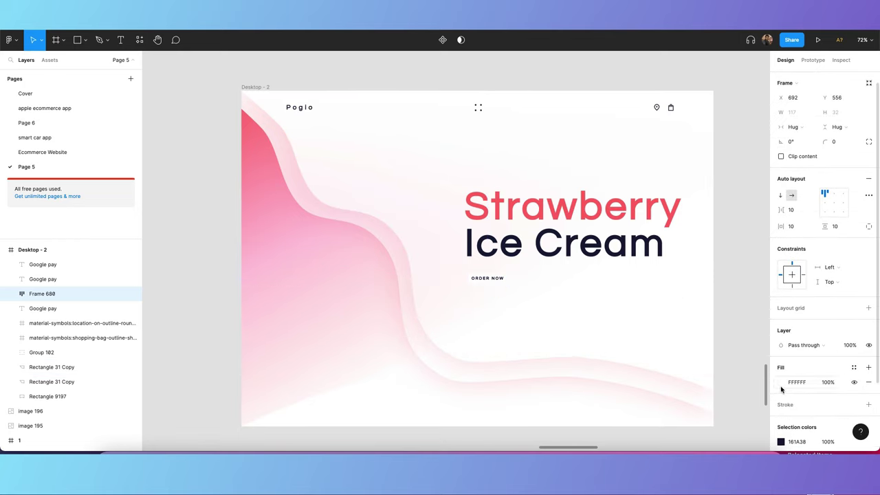
pyautogui.click(781, 382)
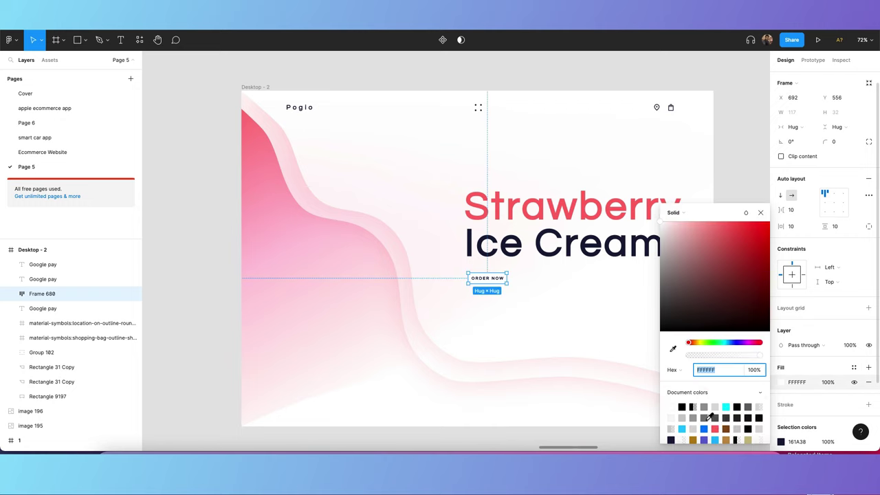
pyautogui.click(716, 426)
pyautogui.press('Escape')
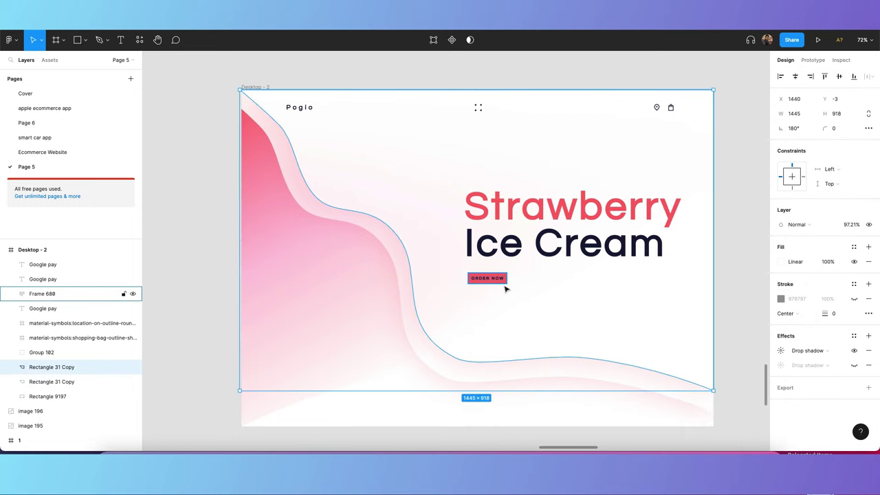
# Set the ORDER NOW button's vertical padding to 21 and its horizontal padding to 36.
pyautogui.scroll(5, 507, 289)
pyautogui.click(841, 244)
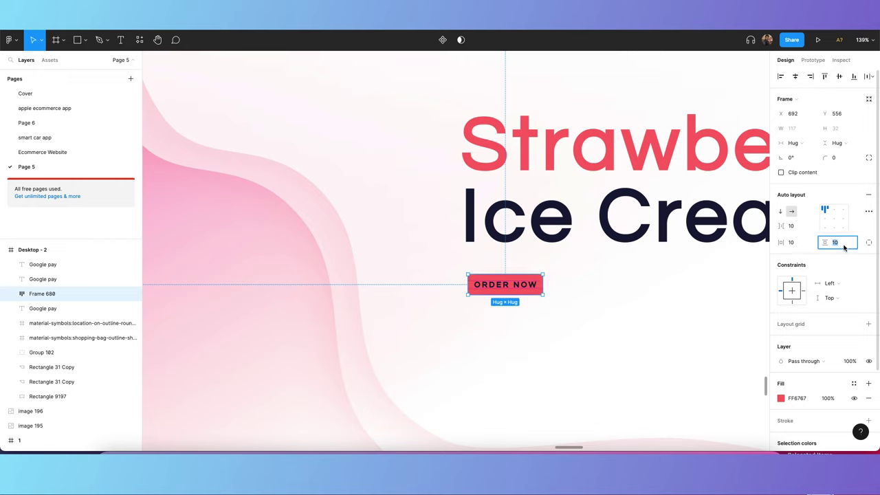
pyautogui.press('Up')
pyautogui.press('Up')
pyautogui.press('Up')
pyautogui.press('Up')
pyautogui.press('Up')
pyautogui.press('Up')
pyautogui.press('Up')
pyautogui.press('Up')
pyautogui.press('Up')
pyautogui.press('Up')
pyautogui.press('Up')
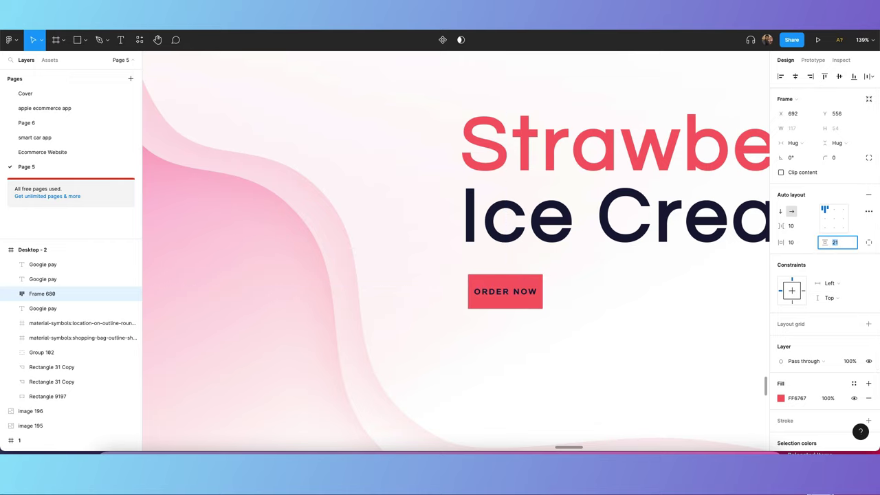
pyautogui.moveTo(781, 241); pyautogui.dragTo(792, 242)
pyautogui.hotkey('shift', 'Up')
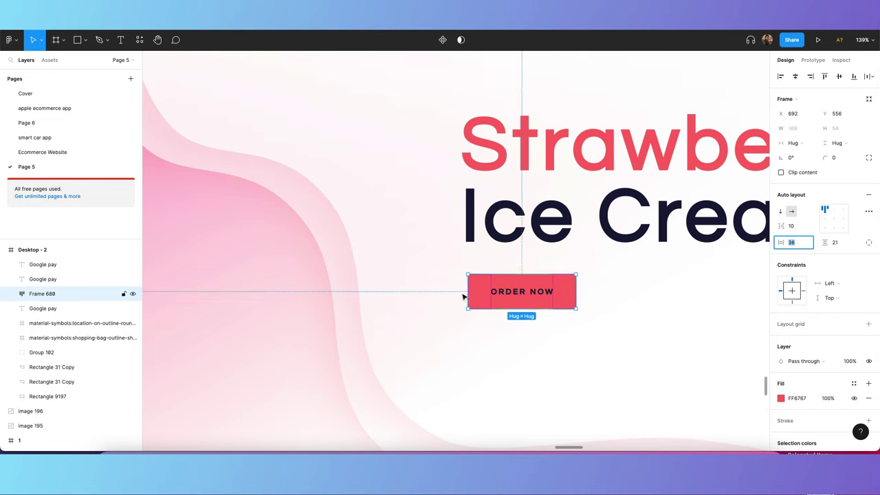
# Set the ORDER NOW button's corner radius to 60.
pyautogui.scroll(-1, 463, 298)
pyautogui.hscroll(1, 463, 298)
pyautogui.click(837, 163)
pyautogui.write('60')
pyautogui.press('Return')
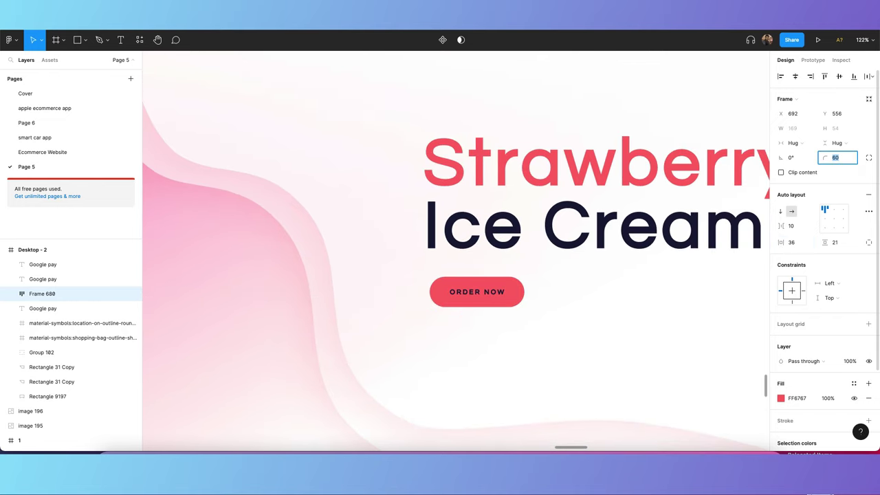
# Change the ORDER NOW text's fill and stroke colours to white (FFFFFF).
pyautogui.doubleClick(500, 294)
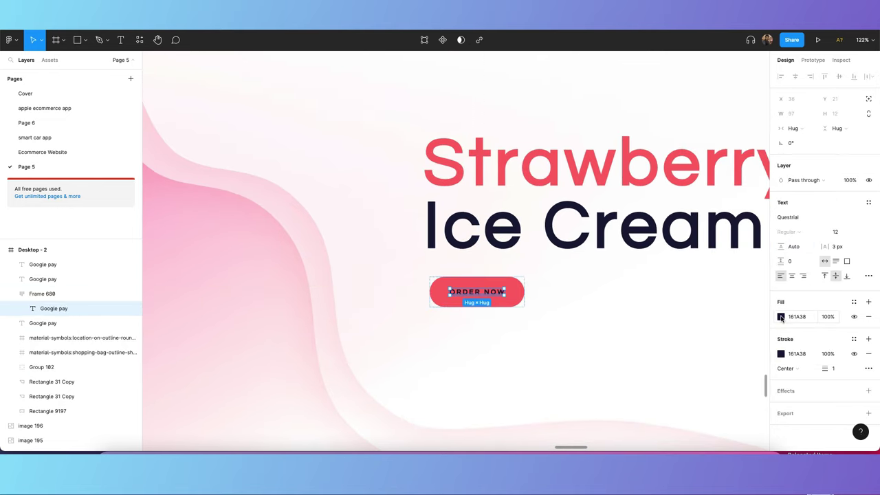
pyautogui.click(781, 317)
pyautogui.moveTo(708, 271); pyautogui.dragTo(557, 169)
pyautogui.click(780, 354)
pyautogui.moveTo(701, 269); pyautogui.dragTo(584, 192)
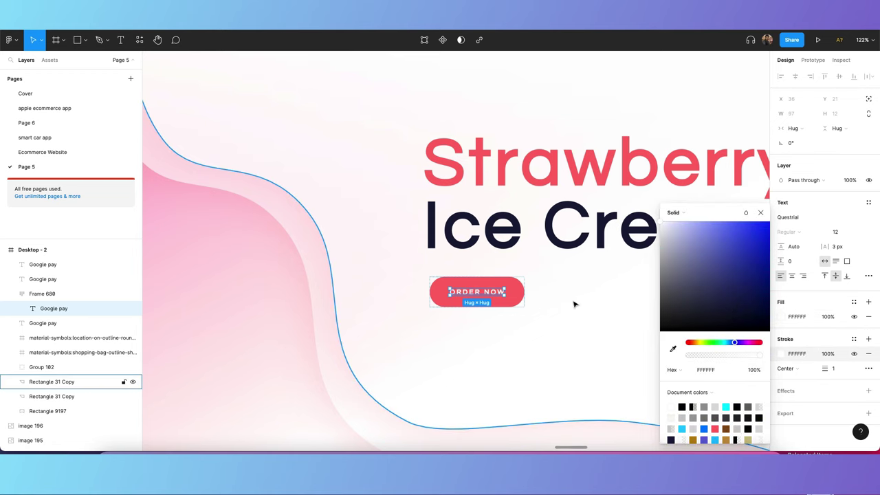
pyautogui.click(575, 304)
# Enlarge the ORDER NOW button by setting its horizontal padding to 64 and its vertical padding to 28.
pyautogui.scroll(-5, 420, 273)
pyautogui.click(446, 285)
pyautogui.scroll(2, 473, 295)
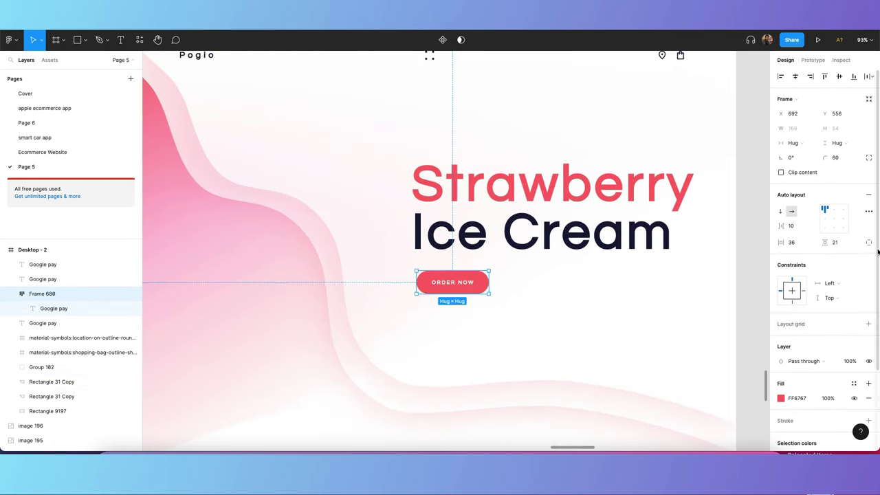
pyautogui.click(810, 245)
pyautogui.press('Up')
pyautogui.press('Up')
pyautogui.press('Up')
pyautogui.press('Up')
pyautogui.press('Up')
pyautogui.press('Up')
pyautogui.press('Up')
pyautogui.press('Up')
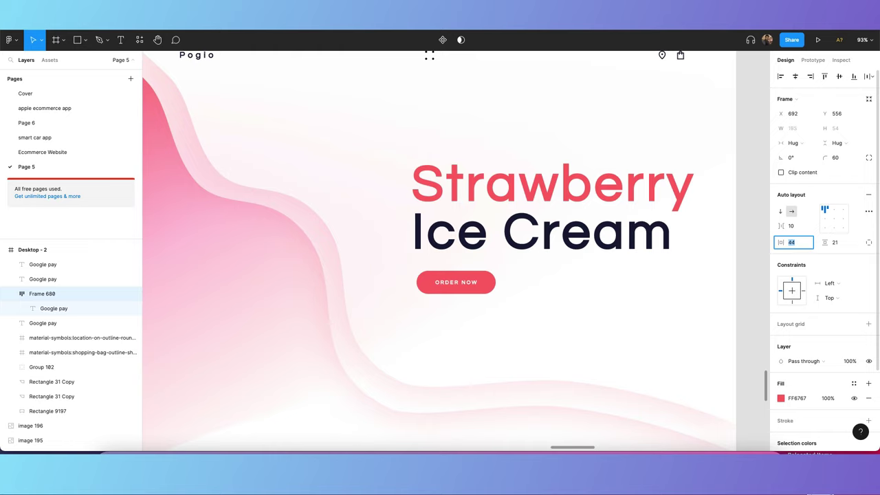
pyautogui.click(838, 244)
pyautogui.hotkey('shift', 'Up')
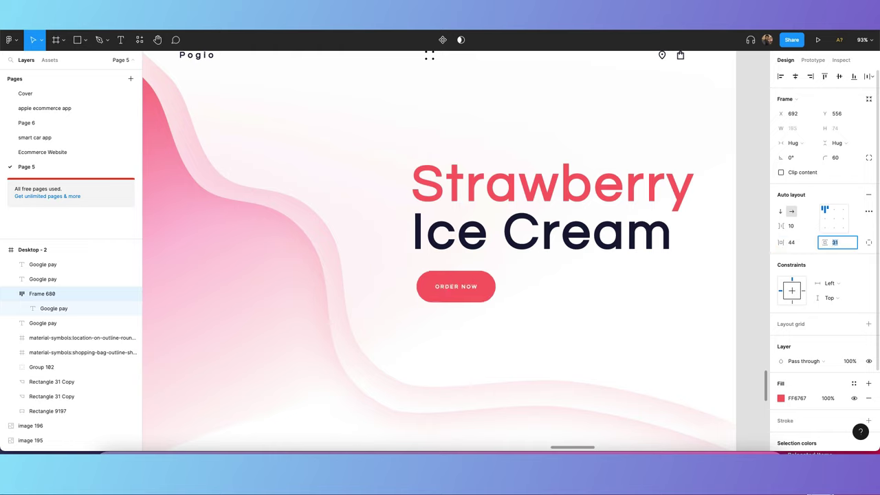
pyautogui.click(797, 243)
pyautogui.hotkey('shift', 'Up')
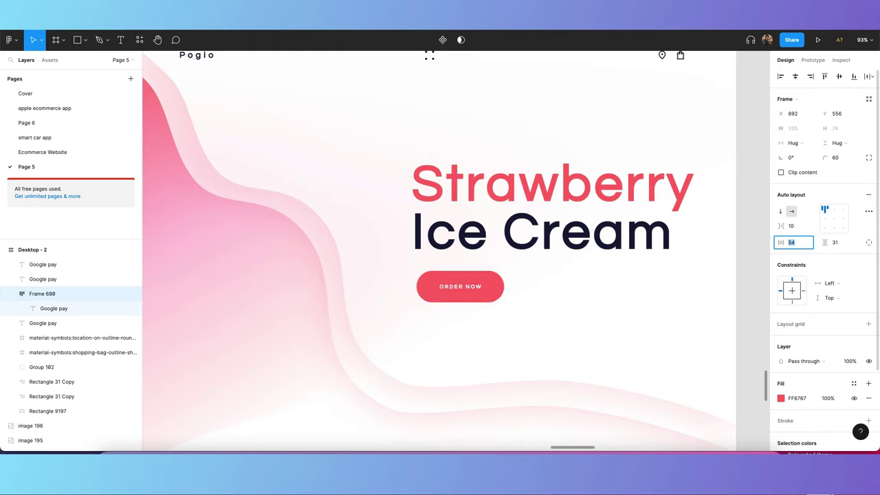
pyautogui.hotkey('shift', 'Up')
pyautogui.click(840, 243)
pyautogui.press('Down')
pyautogui.press('Down')
pyautogui.press('Down')
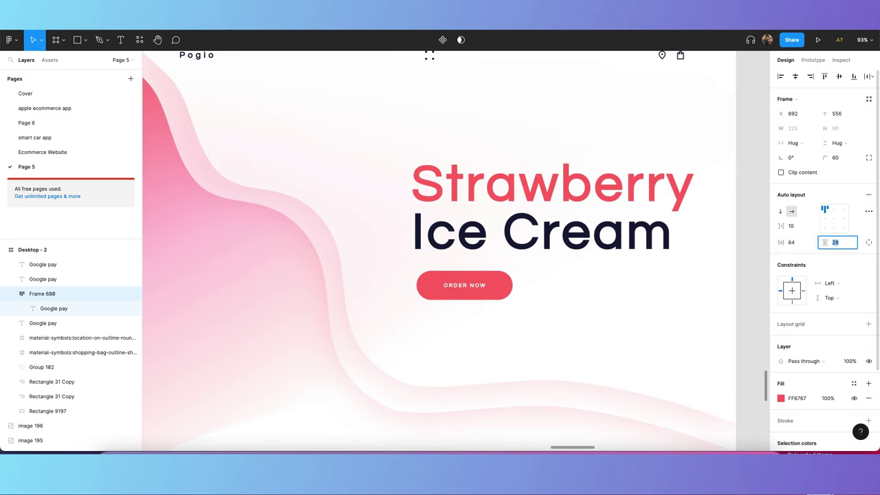
pyautogui.click(591, 275)
# Duplicate the ORDER NOW button to its right at X 933 and add an inside stroke of weight 2 to the copy.
pyautogui.moveTo(465, 283); pyautogui.dragTo(569, 281)
pyautogui.scroll(-3, 798, 384)
pyautogui.click(796, 332)
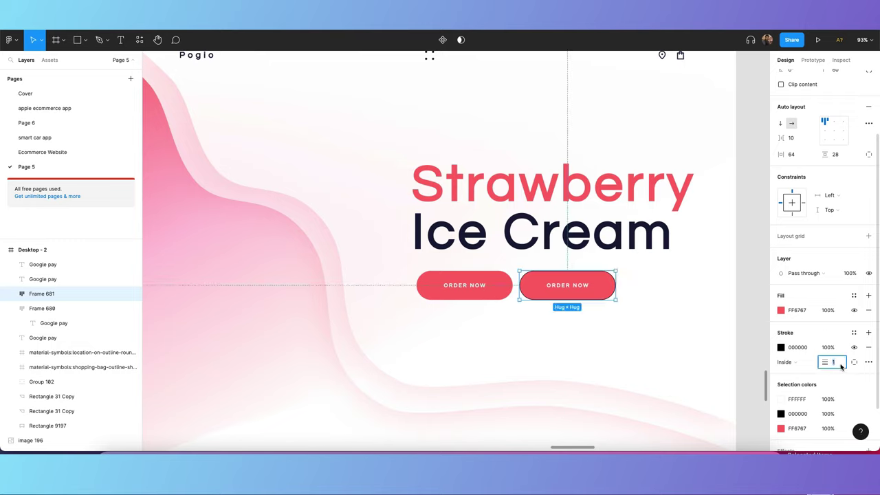
pyautogui.write('2')
pyautogui.press('Return')
# Hide the duplicate button's fill and colour its stroke FF6767.
pyautogui.click(853, 310)
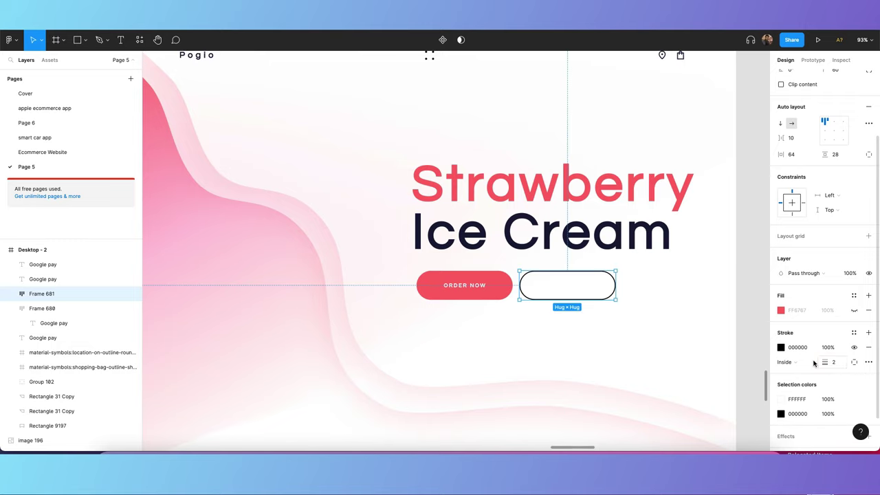
pyautogui.click(779, 348)
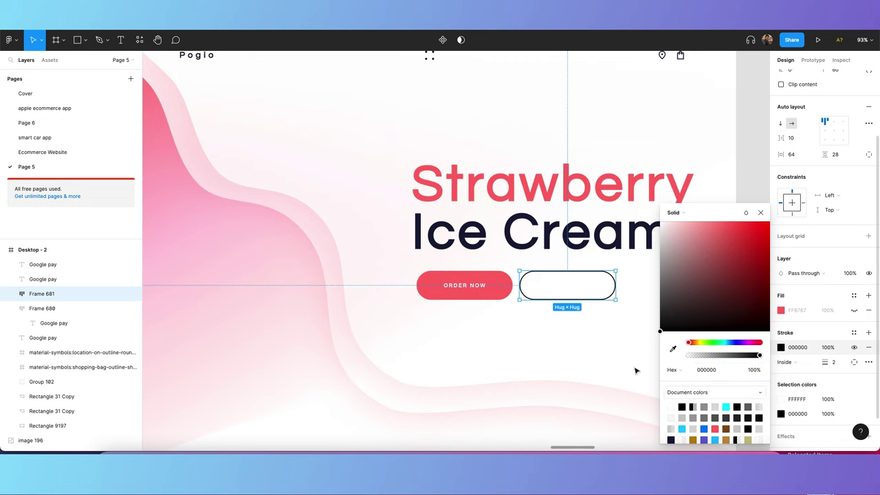
pyautogui.click(715, 428)
pyautogui.click(654, 382)
# Set both the stroke and the fill of the outlined button's text to FF6767, sampled from the filled button.
pyautogui.click(552, 285)
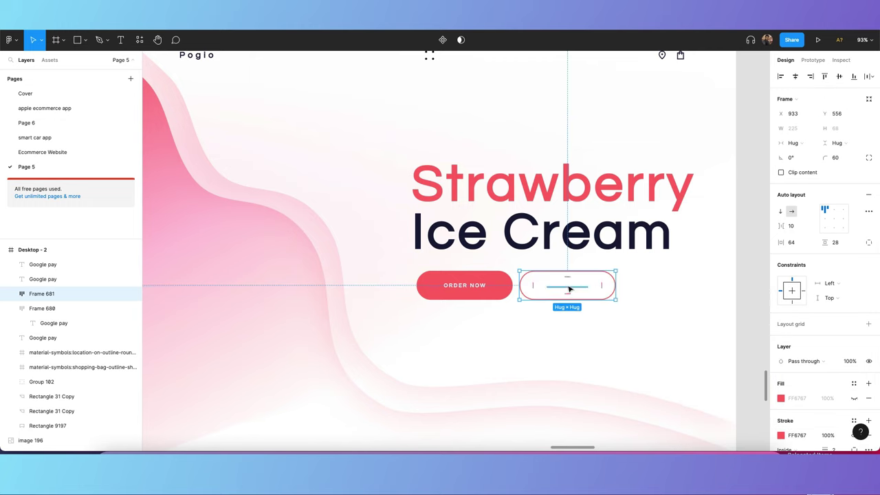
pyautogui.doubleClick(570, 289)
pyautogui.click(781, 354)
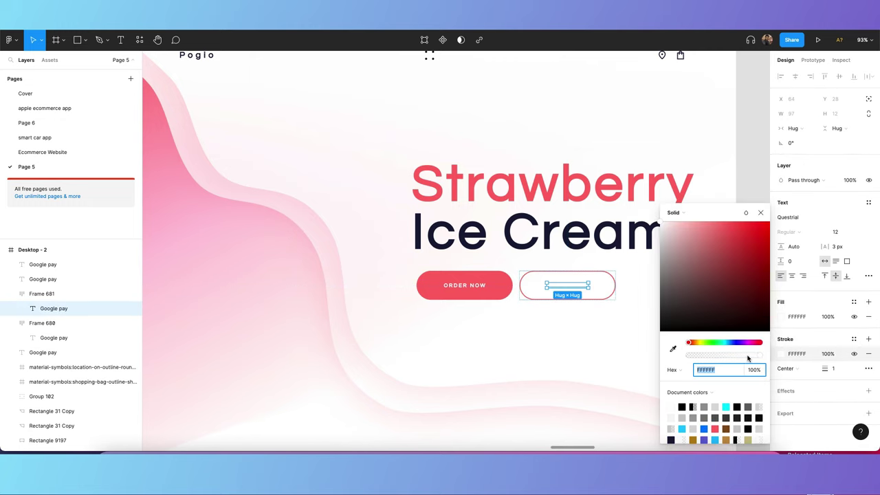
pyautogui.click(759, 417)
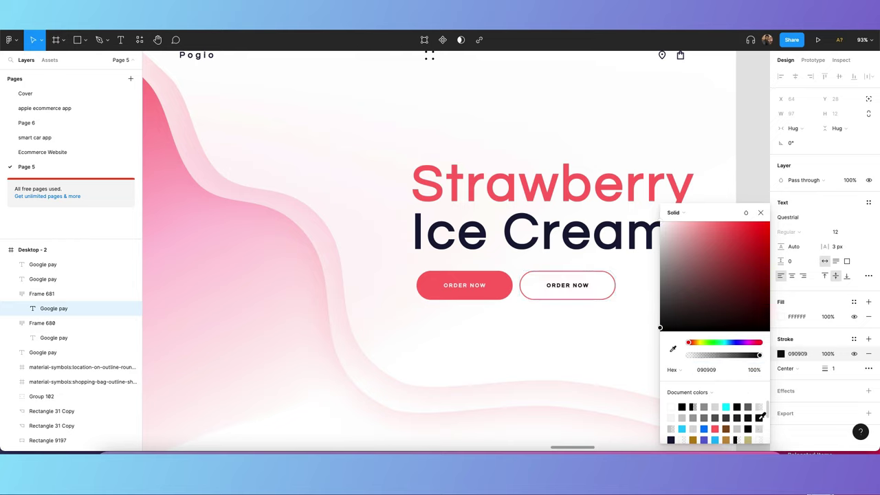
pyautogui.click(673, 348)
pyautogui.click(503, 278)
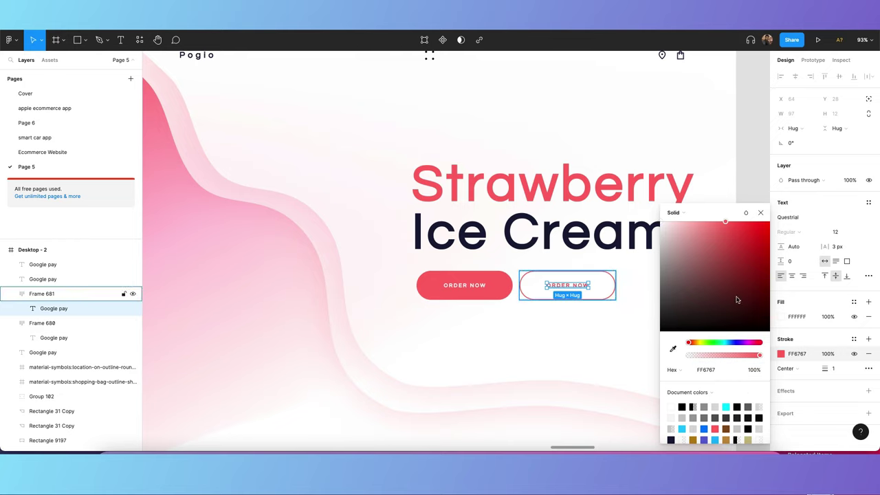
pyautogui.click(781, 317)
pyautogui.click(673, 348)
pyautogui.click(505, 280)
pyautogui.click(608, 332)
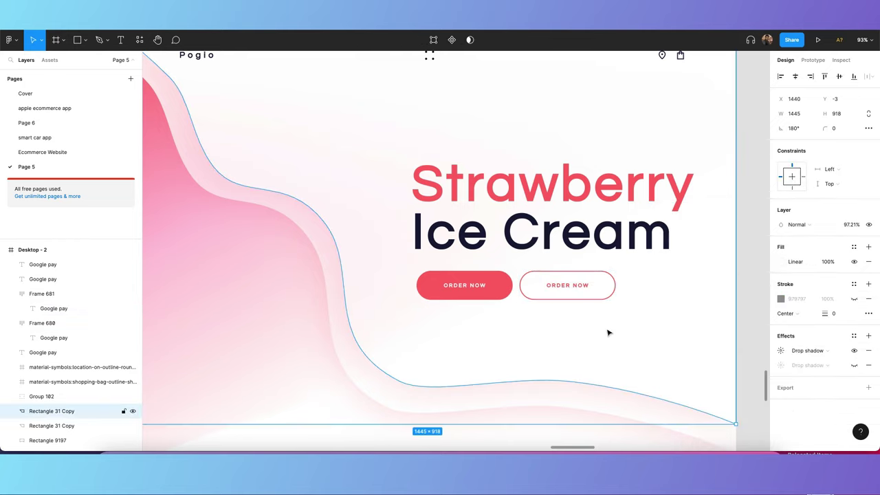
# Replace the outlined button's label with "EXLPORE MORE".
pyautogui.scroll(-4, 520, 290)
pyautogui.click(687, 299)
pyautogui.scroll(2, 529, 289)
pyautogui.doubleClick(558, 288)
pyautogui.doubleClick(555, 286)
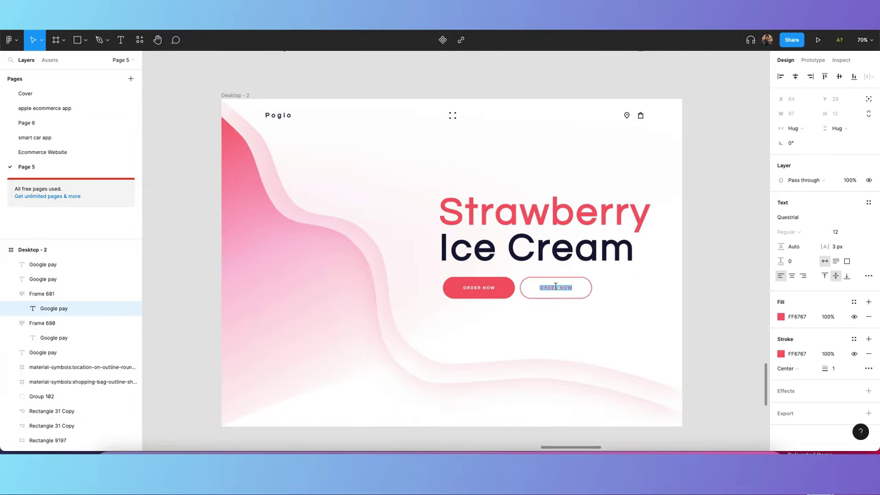
pyautogui.scroll(1, 555, 287)
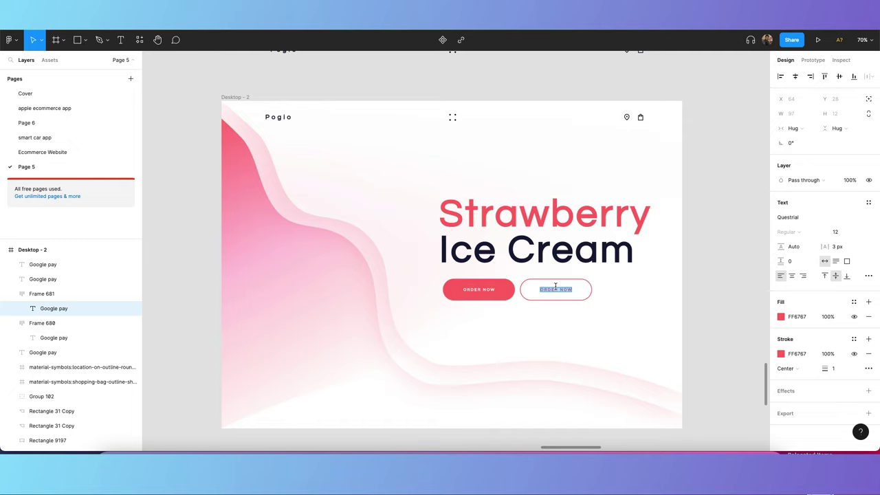
pyautogui.write('EXEXLPORE MORE')
pyautogui.click(676, 275)
pyautogui.click(701, 260)
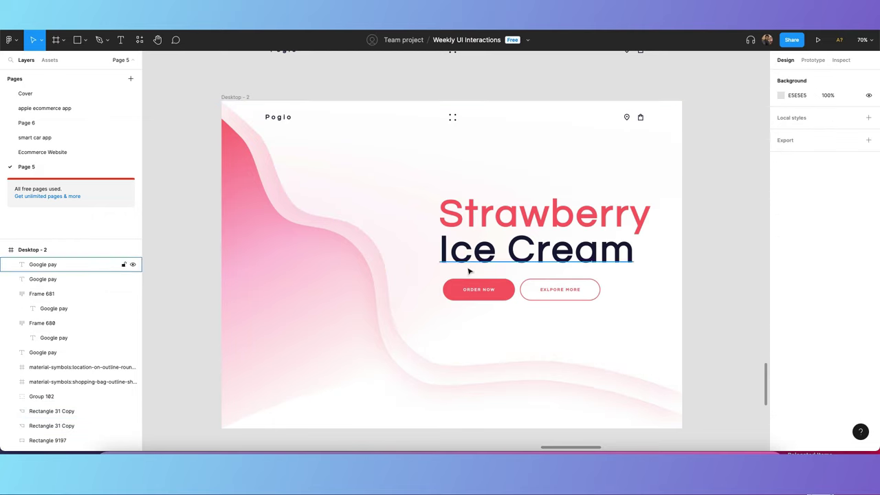
# Wrap the two buttons in one horizontal auto layout frame and shift it slightly down below the heading.
pyautogui.click(506, 288)
pyautogui.keyDown('shift'); pyautogui.click(532, 291); pyautogui.keyUp('shift')
pyautogui.hotkey('shift', 'a')
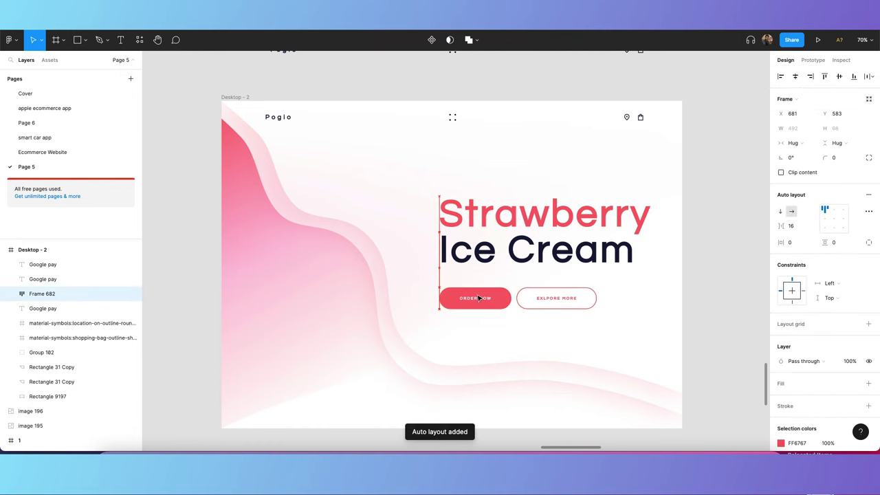
# Duplicate the Pogio text to just below the Ice Cream heading at X 689, Y 535, with font size 14.
pyautogui.click(269, 119)
pyautogui.moveTo(269, 118); pyautogui.dragTo(450, 274)
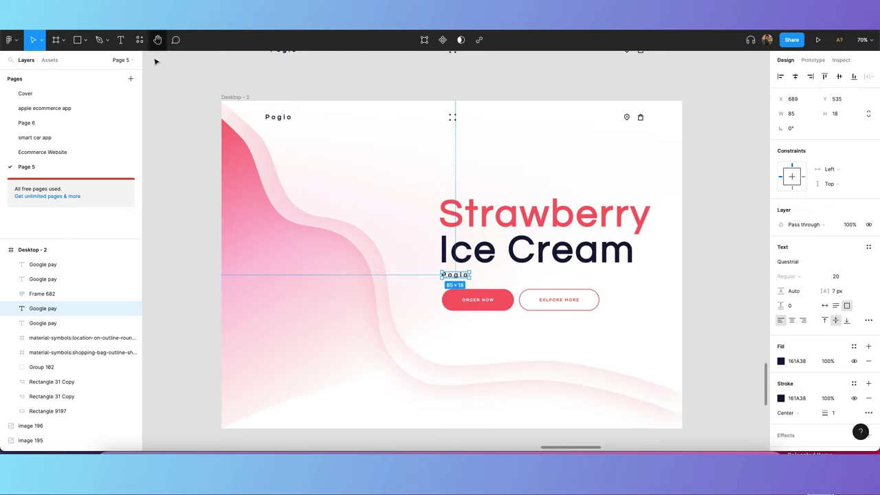
pyautogui.click(839, 276)
pyautogui.write('17')
pyautogui.press('Return')
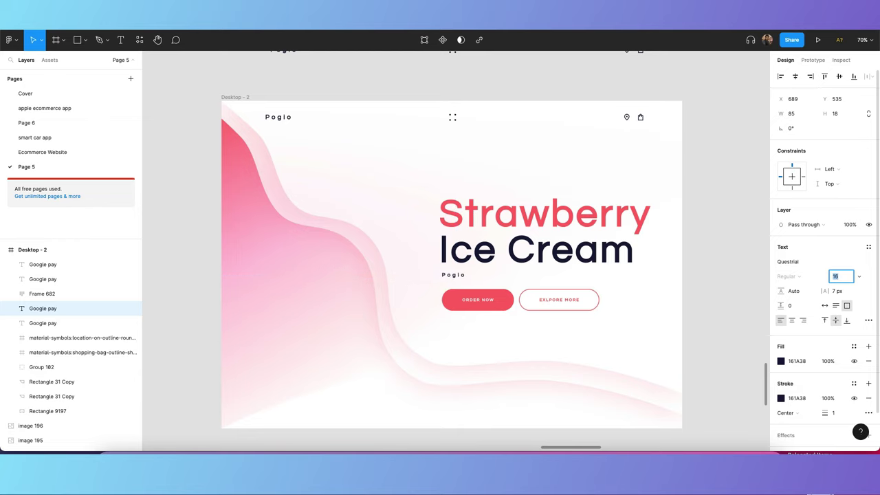
pyautogui.click(423, 130)
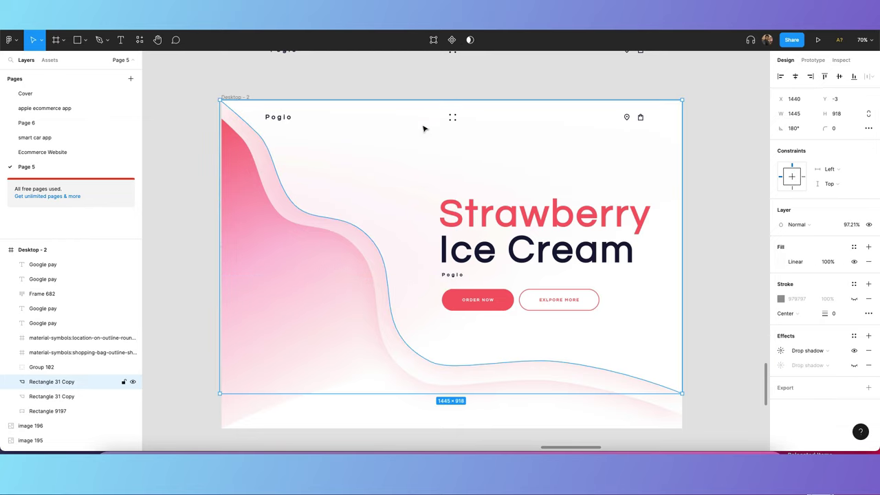
pyautogui.click(453, 275)
pyautogui.press('Escape')
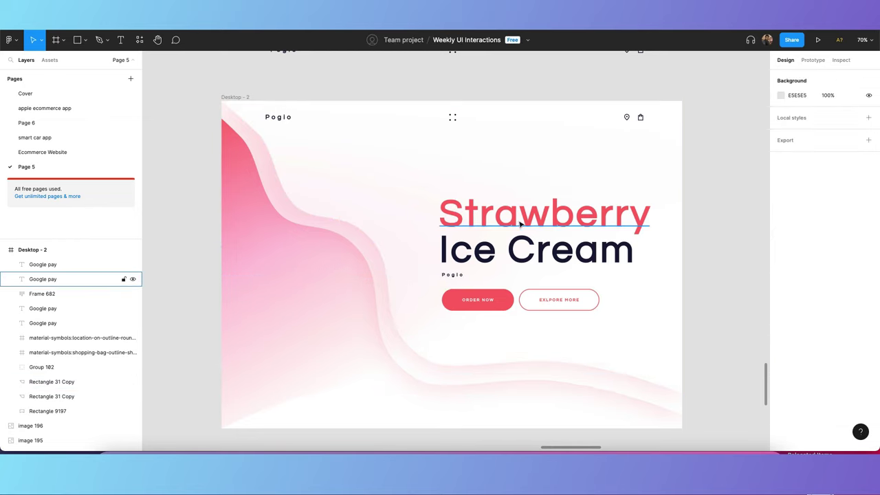
# Copy the ice cream description from the Lemon Pie design and paste it over the small Pogio text under the heading.
pyautogui.scroll(1, 514, 225)
pyautogui.scroll(-2, 506, 226)
pyautogui.scroll(-10, 463, 268)
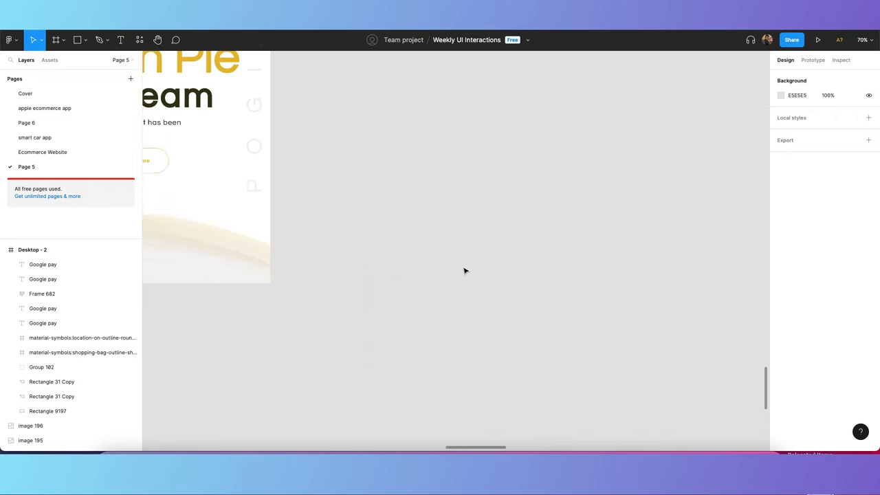
pyautogui.hscroll(-5, 463, 268)
pyautogui.click(452, 139)
pyautogui.hscroll(10, 575, 177)
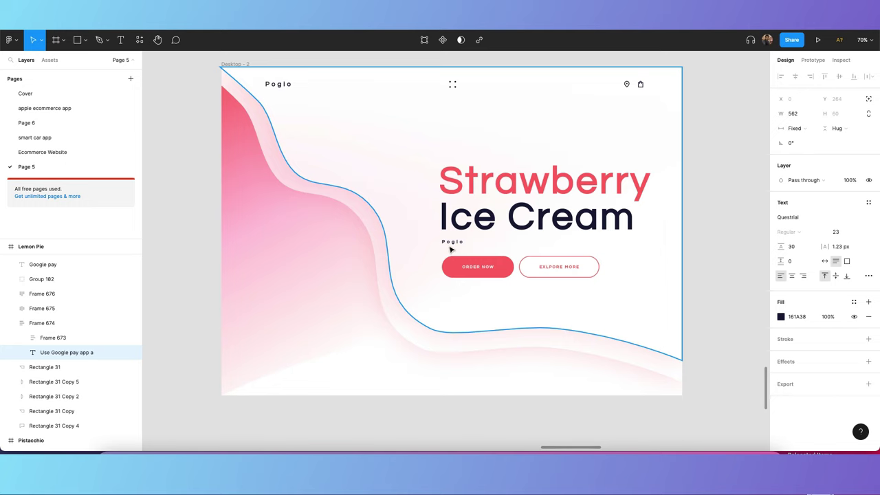
pyautogui.doubleClick(451, 249)
pyautogui.press('super+v')
pyautogui.press('Escape')
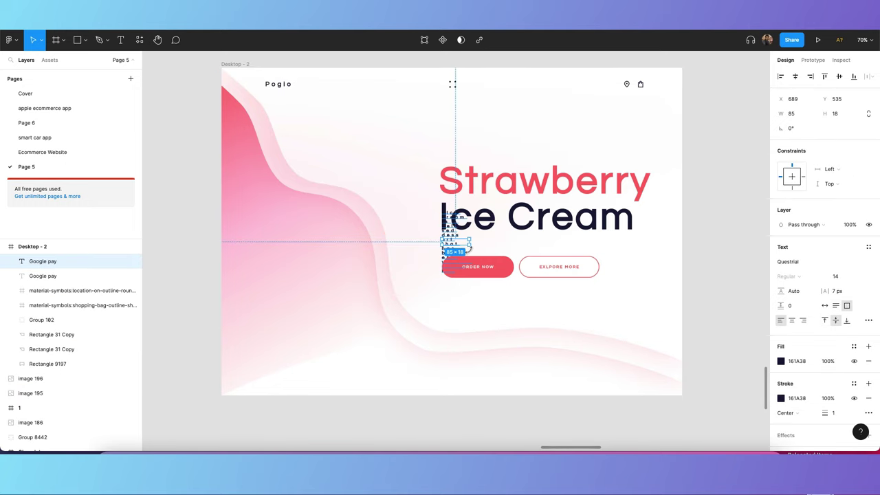
# Enlarge the description's text box to about 590 × 53 and set its letter spacing to 0 px.
pyautogui.moveTo(470, 246); pyautogui.dragTo(631, 255)
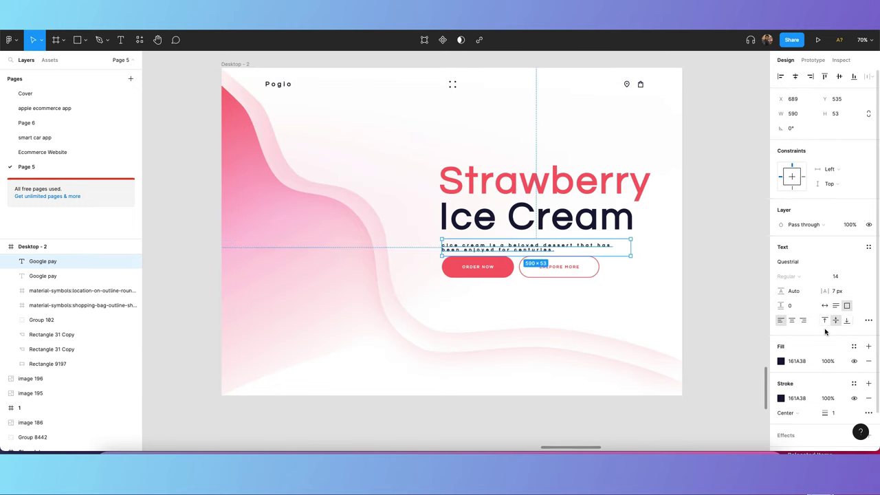
pyautogui.click(833, 292)
pyautogui.write('0')
pyautogui.click(730, 286)
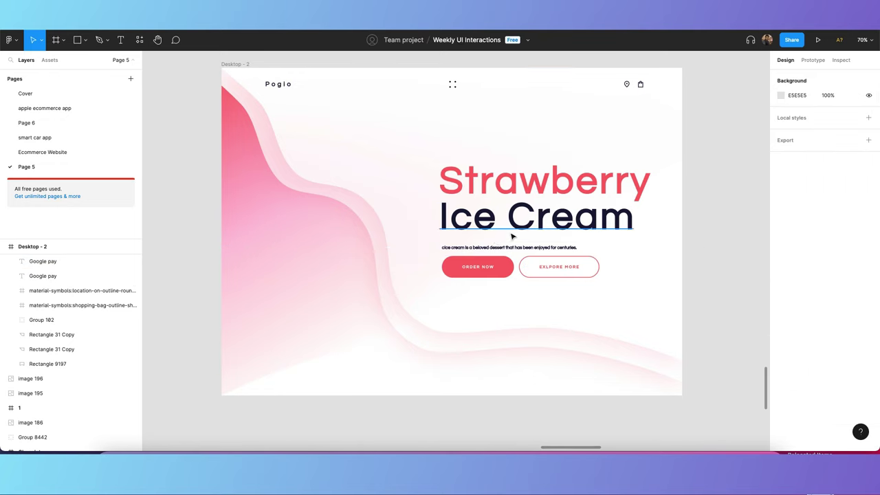
# Set the description text's font size to 23.
pyautogui.click(491, 249)
pyautogui.click(841, 279)
pyautogui.press('Up')
pyautogui.press('Up')
pyautogui.press('Up')
pyautogui.press('Up')
pyautogui.press('Up')
pyautogui.press('Up')
pyautogui.press('Up')
pyautogui.press('Up')
pyautogui.press('Up')
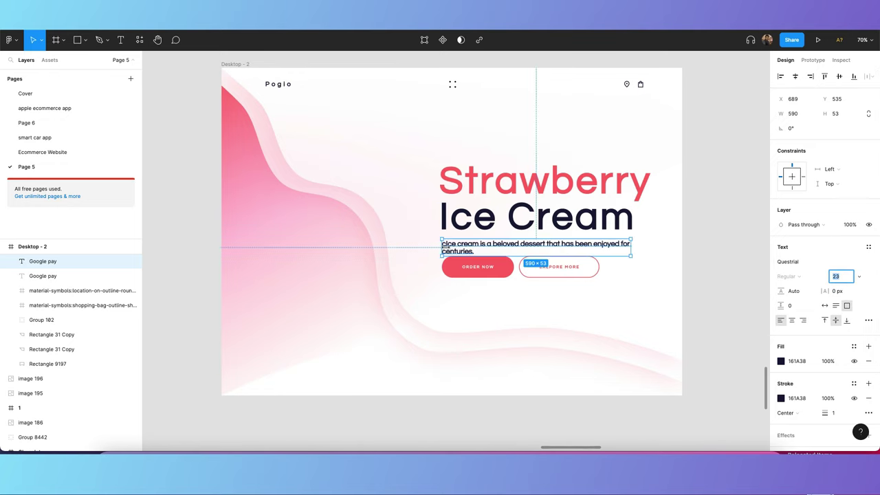
# Delete the stray "c" at the start of the description text.
pyautogui.doubleClick(450, 246)
pyautogui.click(446, 244)
pyautogui.press('BackSpace')
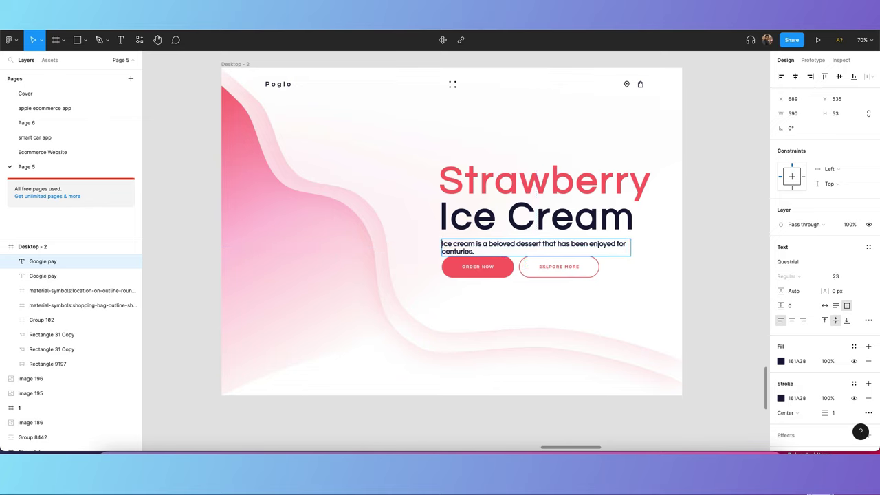
pyautogui.click(619, 232)
# Move the two-button row down 30 px to clear the description text.
pyautogui.click(555, 268)
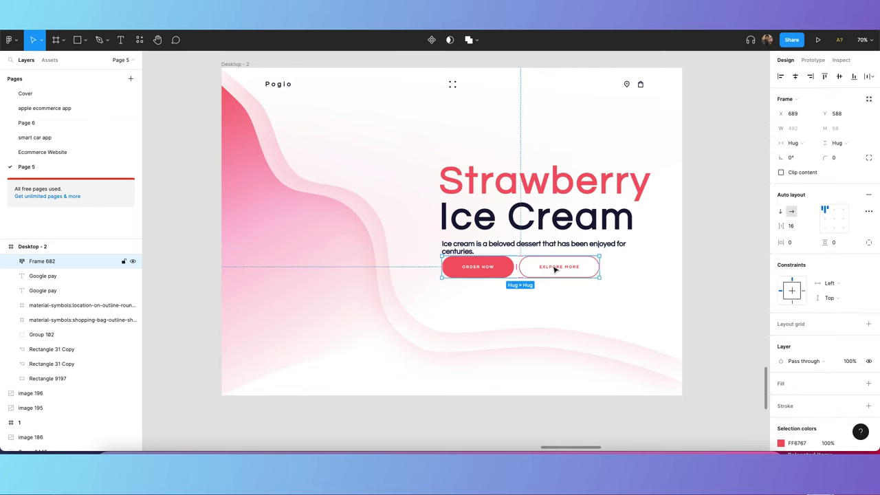
pyautogui.hotkey('shift', 'Down')
pyautogui.hotkey('shift', 'Down')
pyautogui.hotkey('shift', 'Down')
# Remove the stroke from the description text.
pyautogui.click(504, 245)
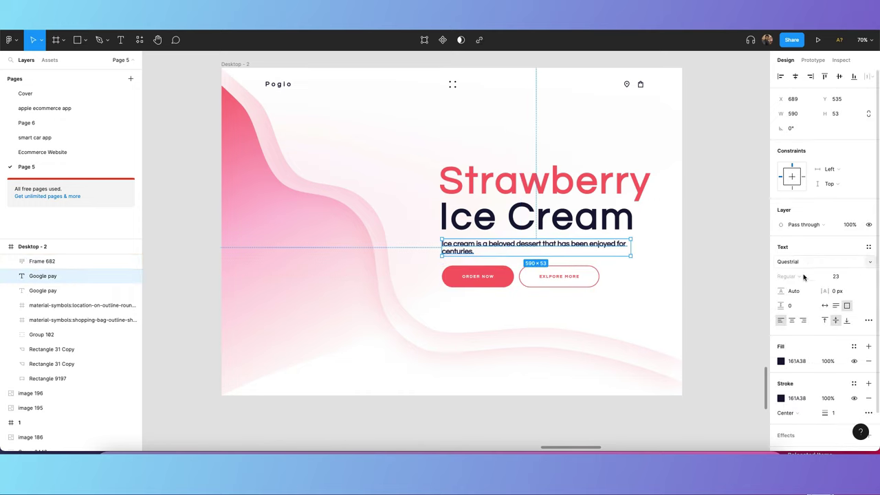
pyautogui.click(867, 398)
pyautogui.click(730, 290)
# Set the description's line height to 29 and narrow its text box to about 553.
pyautogui.click(471, 245)
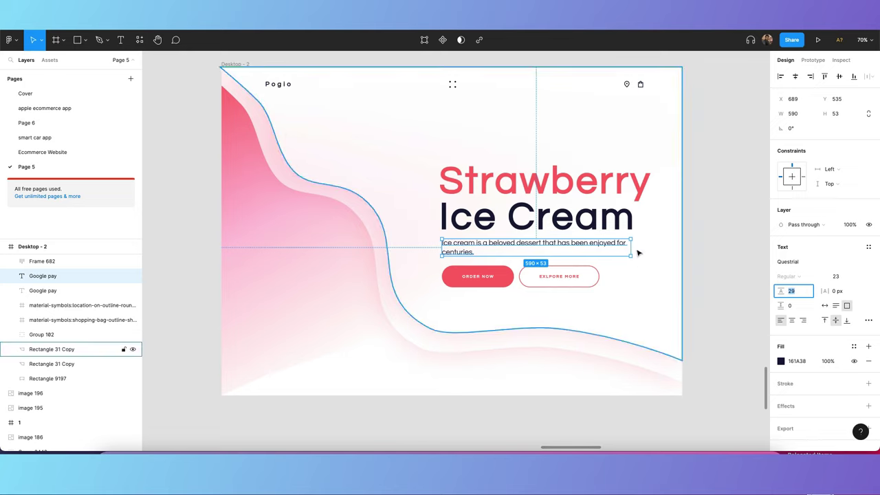
pyautogui.moveTo(631, 246)
pyautogui.mouseDown()
pyautogui.moveTo(608, 246)
pyautogui.moveTo(622, 246)
pyautogui.mouseUp()
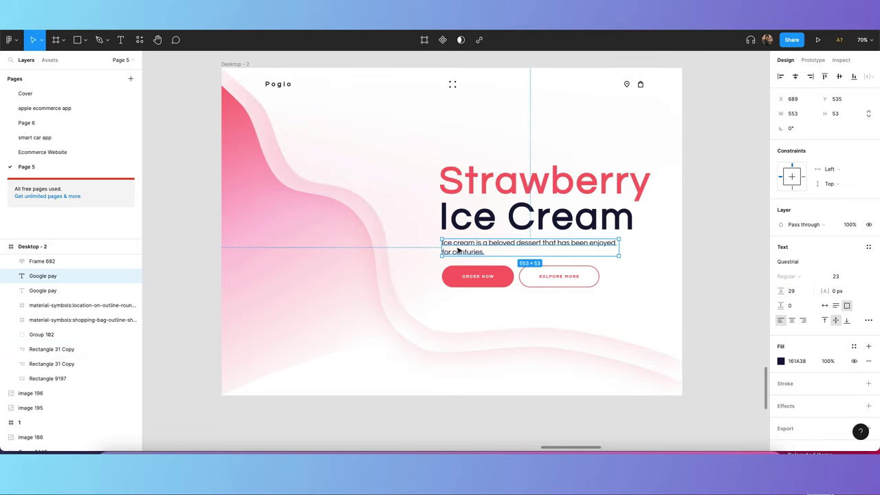
pyautogui.click(706, 236)
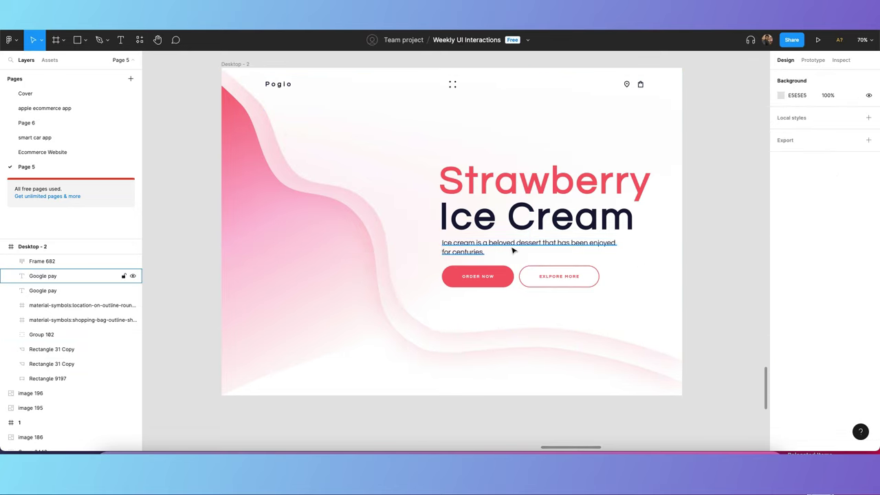
# Set the description text's fill opacity to about 63%.
pyautogui.click(585, 246)
pyautogui.click(781, 360)
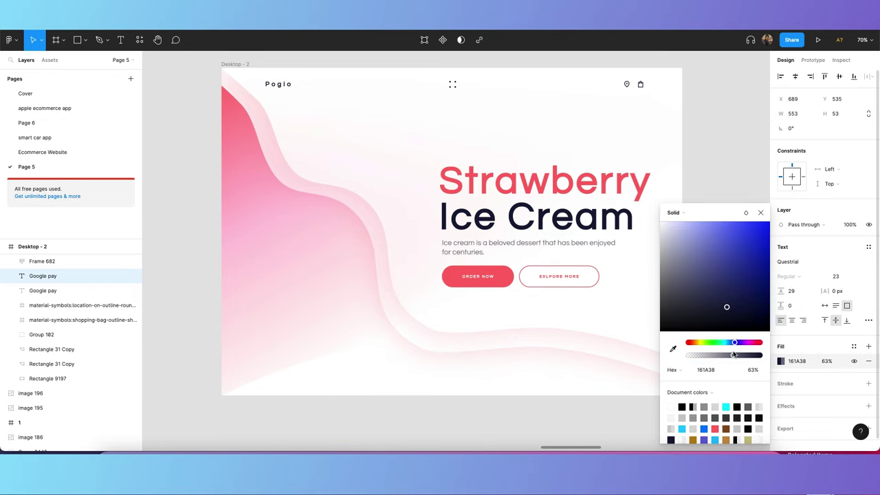
pyautogui.click(607, 422)
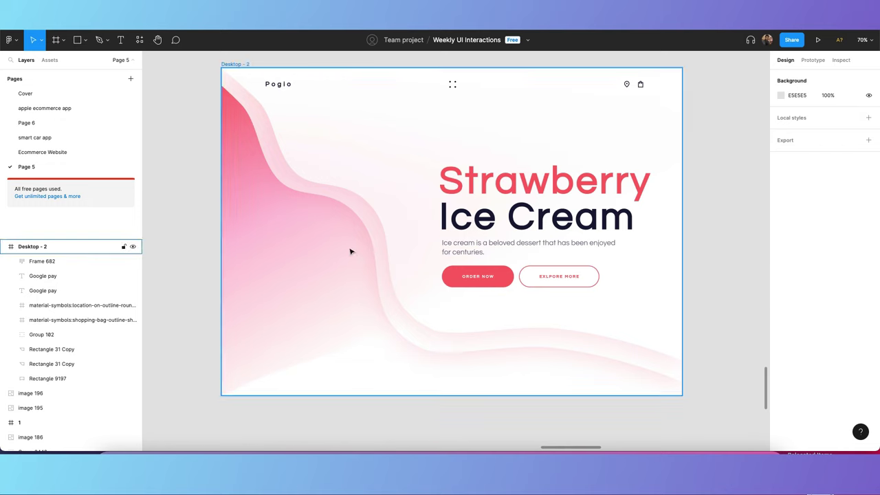
# Try to stack the heading, description and button row together in one auto layout.
pyautogui.click(475, 189)
pyautogui.keyDown('shift'); pyautogui.click(474, 248); pyautogui.keyUp('shift')
pyautogui.keyDown('shift'); pyautogui.click(474, 275); pyautogui.keyUp('shift')
pyautogui.hotkey('shift', 'a')
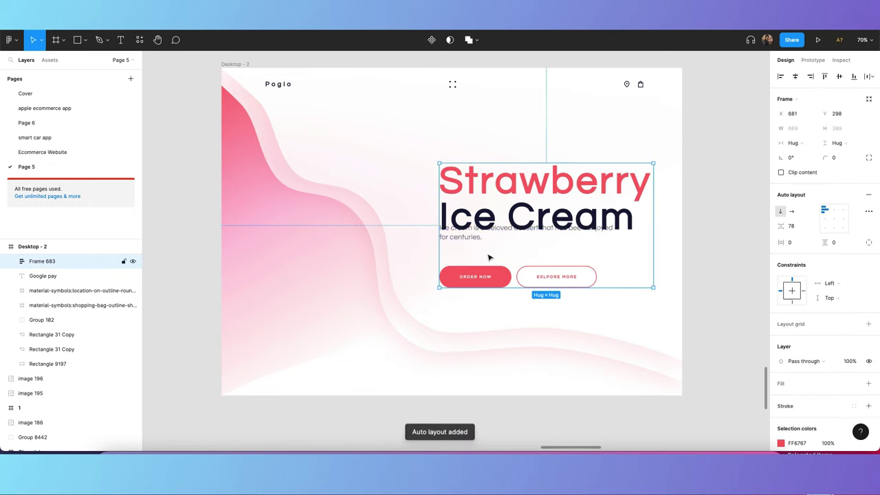
pyautogui.hotkey('ctrl', 'z')
pyautogui.click(707, 243)
# Group the heading, description and button row in nested vertical auto layouts and move the block slightly up.
pyautogui.click(550, 244)
pyautogui.keyDown('shift'); pyautogui.click(464, 217); pyautogui.keyUp('shift')
pyautogui.hotkey('shift', 'a')
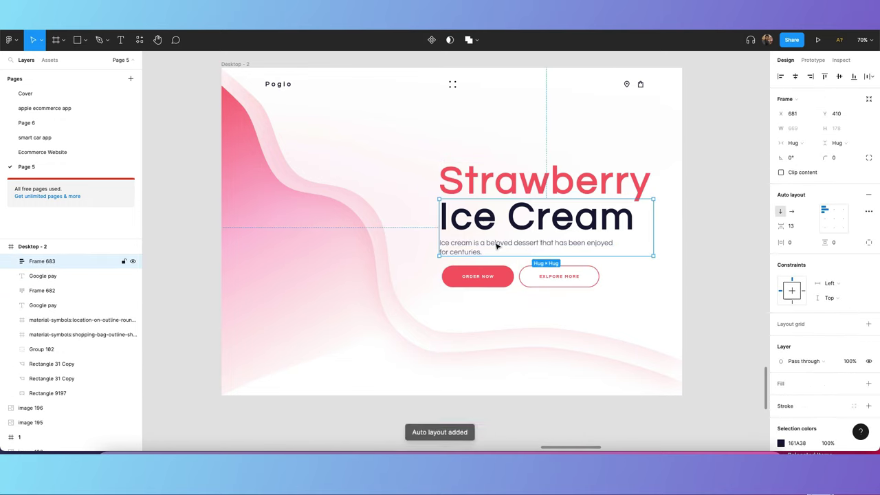
pyautogui.keyDown('shift'); pyautogui.click(481, 277); pyautogui.keyUp('shift')
pyautogui.hotkey('shift', 'a')
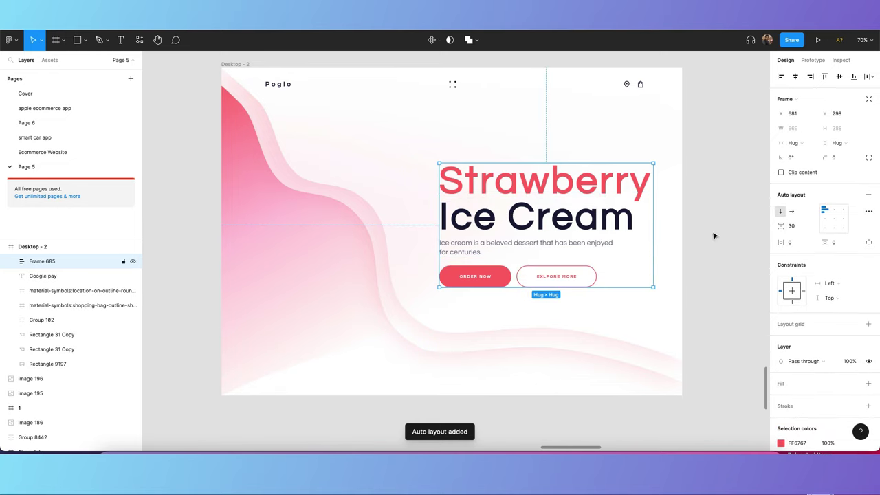
pyautogui.moveTo(520, 215); pyautogui.dragTo(519, 207)
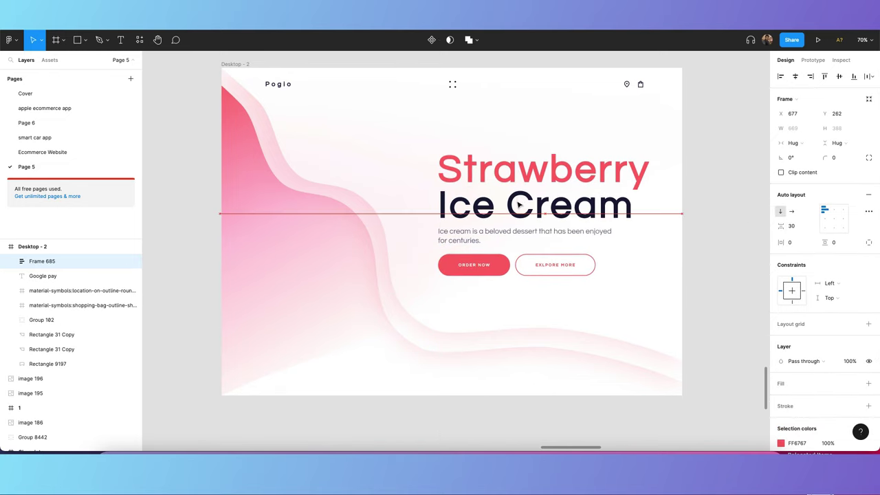
pyautogui.press('Escape')
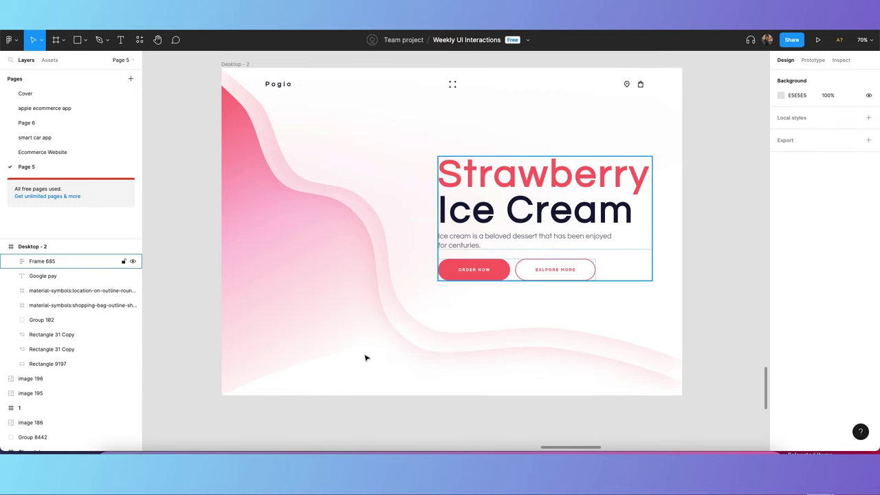
# Duplicate the Pogio logo text, rotate the copy 90°, and move it to the frame's right edge beside Ice Cream.
pyautogui.hscroll(-2, 350, 275)
pyautogui.hscroll(3, 476, 222)
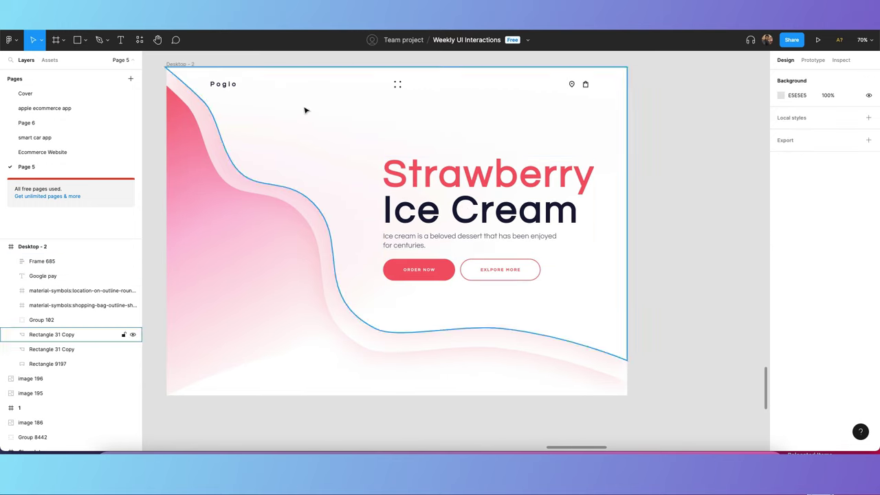
pyautogui.click(222, 84)
pyautogui.moveTo(222, 84); pyautogui.dragTo(585, 137)
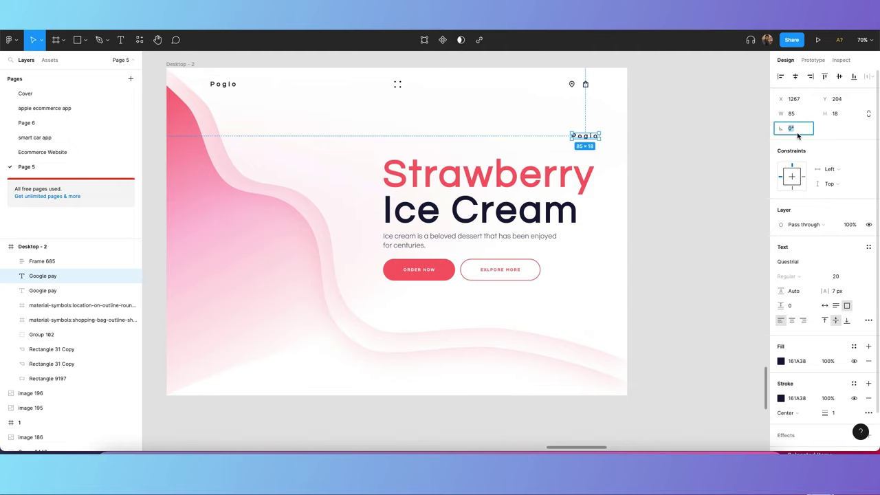
pyautogui.write('90')
pyautogui.press('Return')
pyautogui.click(719, 167)
pyautogui.click(585, 135)
pyautogui.moveTo(584, 135); pyautogui.dragTo(611, 216)
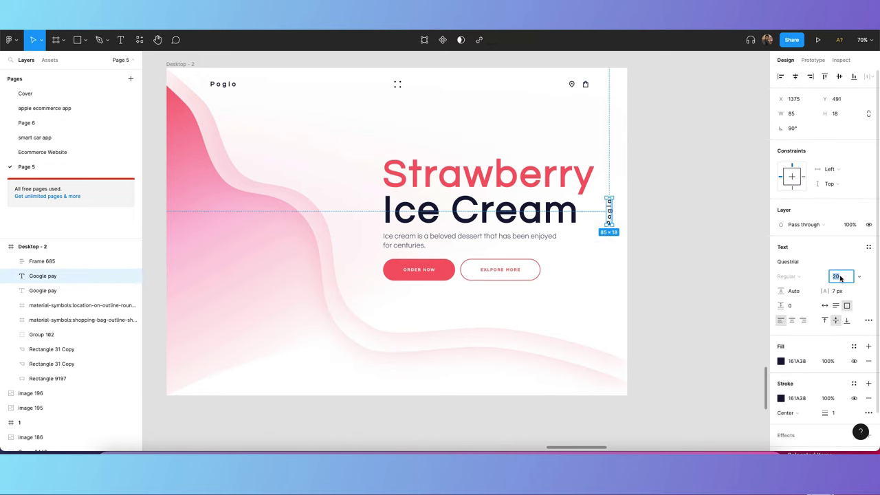
# Enlarge the rotated Pogio text to font size 140 and lengthen its text box to 726.
pyautogui.hotkey('shift', 'Up')
pyautogui.hotkey('shift', 'Up')
pyautogui.hotkey('shift', 'Up')
pyautogui.hotkey('shift', 'Up')
pyautogui.hotkey('shift', 'Up')
pyautogui.hotkey('shift', 'Up')
pyautogui.hotkey('shift', 'Up')
pyautogui.hotkey('shift', 'Up')
pyautogui.hotkey('shift', 'Up')
pyautogui.hotkey('shift', 'Up')
pyautogui.hotkey('shift', 'Up')
pyautogui.hotkey('shift', 'Up')
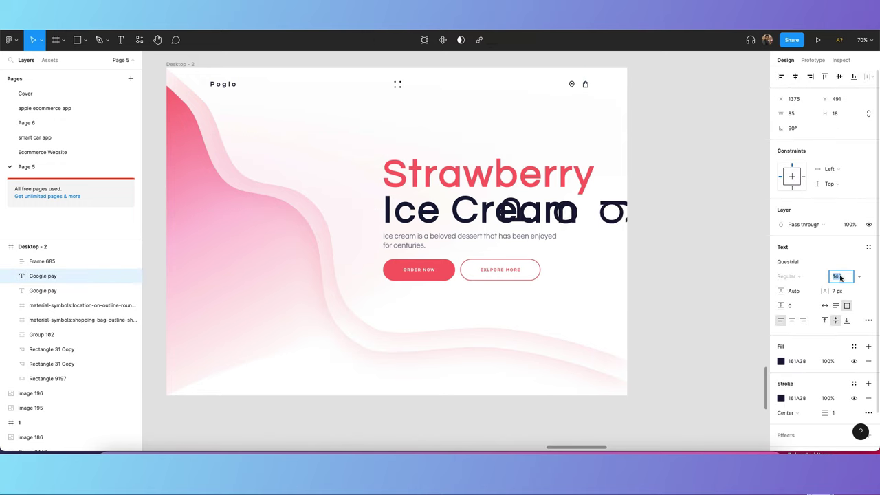
pyautogui.moveTo(608, 198); pyautogui.dragTo(607, 41)
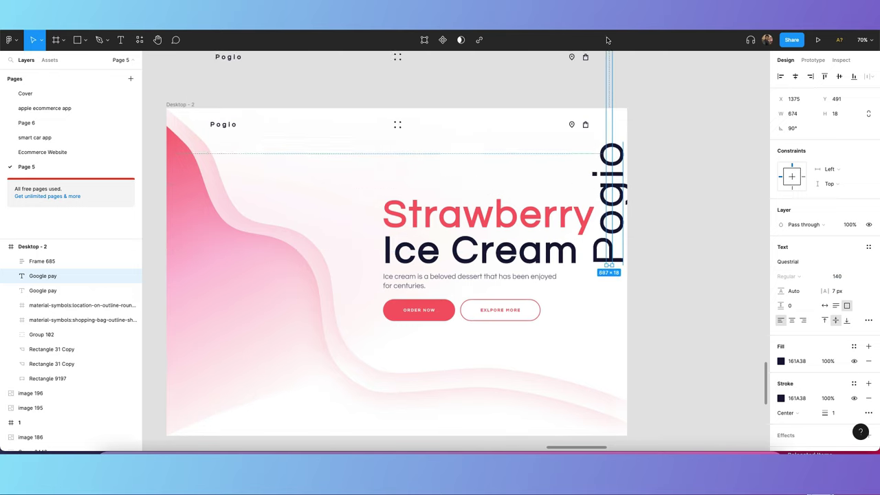
pyautogui.scroll(2, 607, 138)
pyautogui.scroll(-4, 726, 270)
# Set the rotated Pogio text's letter spacing to 67 px.
pyautogui.click(837, 293)
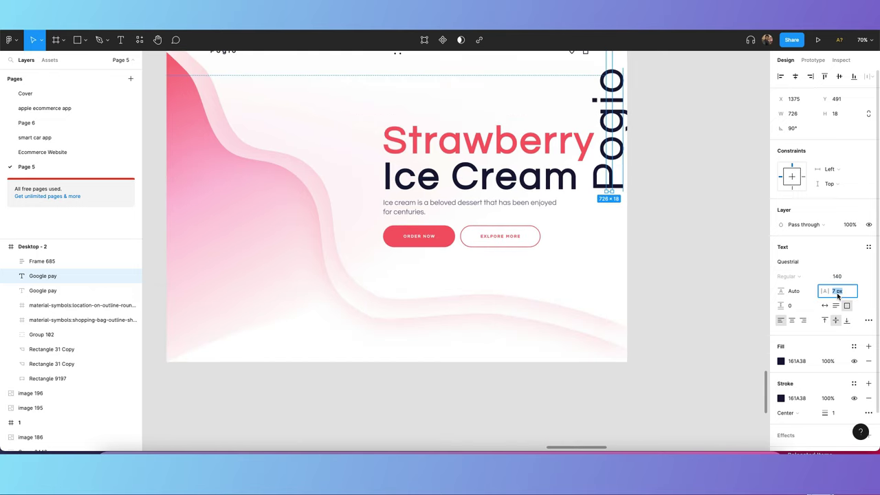
pyautogui.hotkey('shift', 'Up')
pyautogui.hotkey('shift', 'Up')
pyautogui.hotkey('shift', 'Up')
pyautogui.hotkey('shift', 'Up')
pyautogui.hotkey('shift', 'Up')
pyautogui.hotkey('shift', 'Up')
pyautogui.scroll(1, 539, 67)
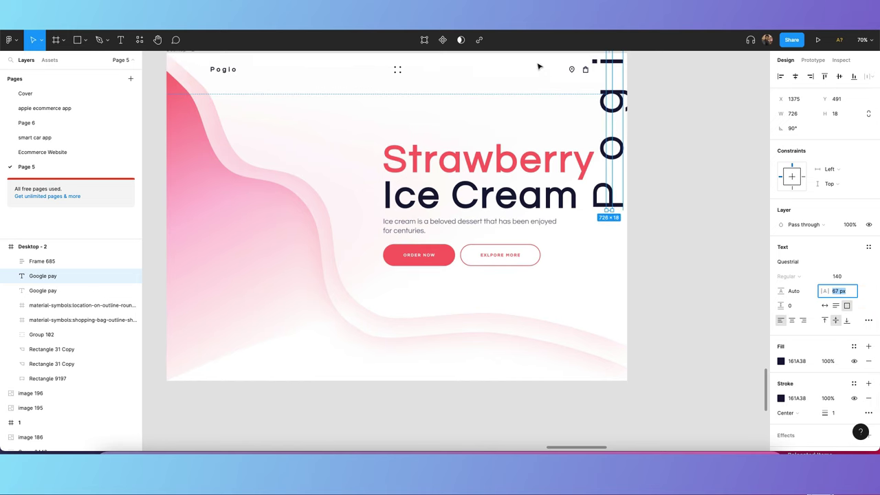
# Resize the rotated Pogio text box to a height of 147 and move it to about X 1324, Y 752.
pyautogui.moveTo(613, 124); pyautogui.dragTo(600, 226)
pyautogui.press('super+z')
pyautogui.scroll(-4, 555, 257)
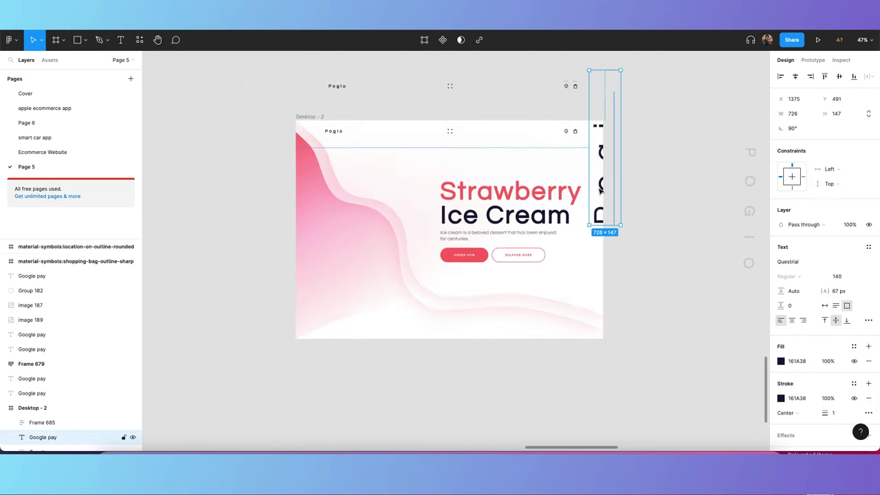
pyautogui.moveTo(601, 193); pyautogui.dragTo(583, 245)
# Set the rotated Pogio text's font size to 100 and move it to about X 1298, Y 765.
pyautogui.scroll(5, 583, 245)
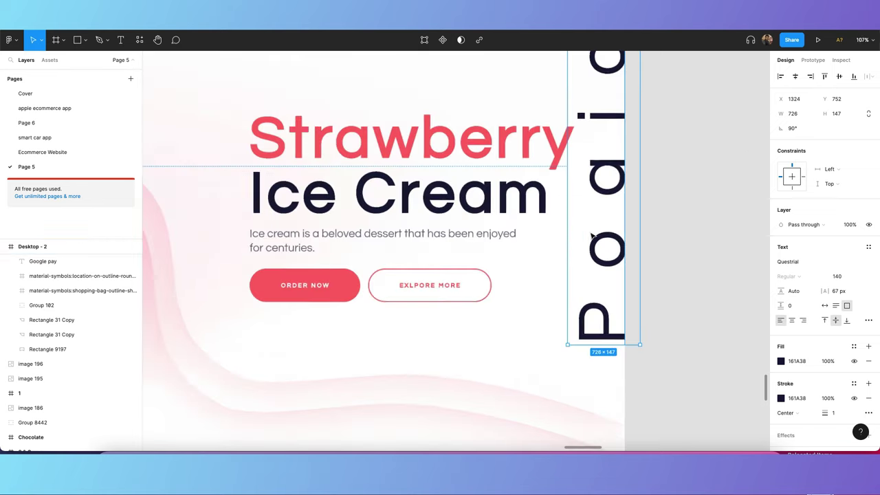
pyautogui.write('100')
pyautogui.press('Return')
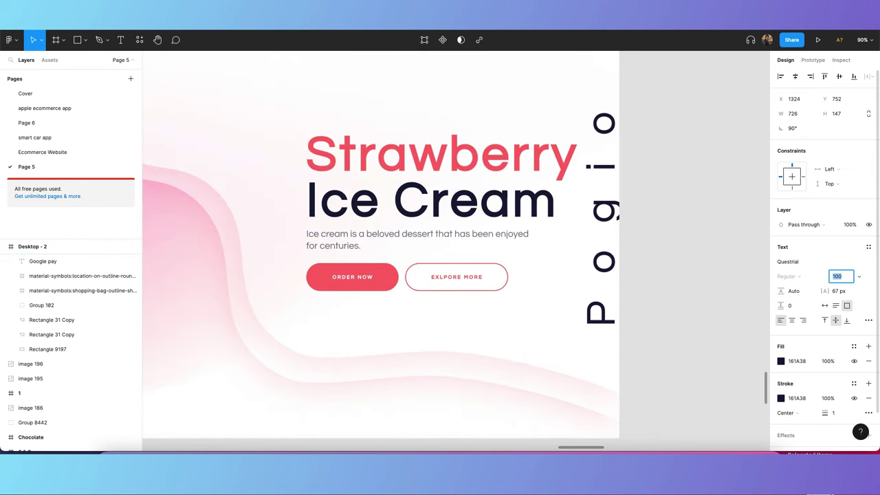
pyautogui.scroll(-2, 605, 198)
pyautogui.moveTo(605, 198); pyautogui.dragTo(595, 202)
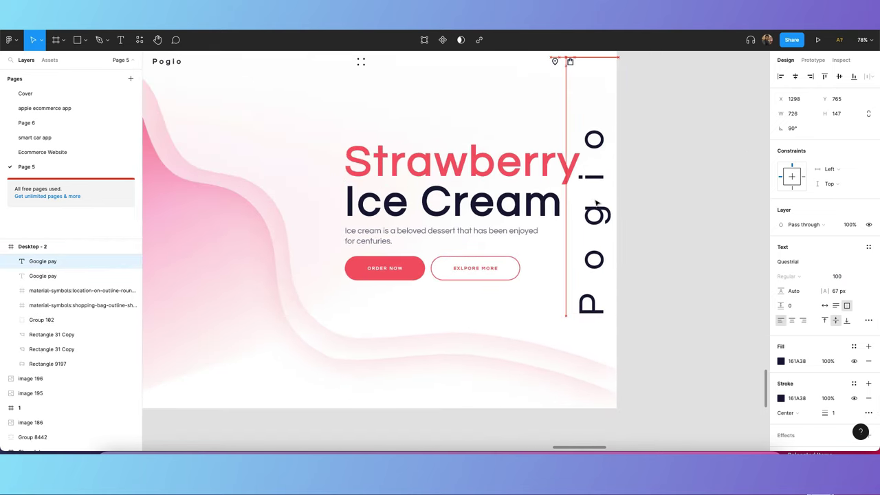
# Set the rotated Pogio text's letter spacing to 97 px and its layer opacity to 10%.
pyautogui.write('97')
pyautogui.press('Return')
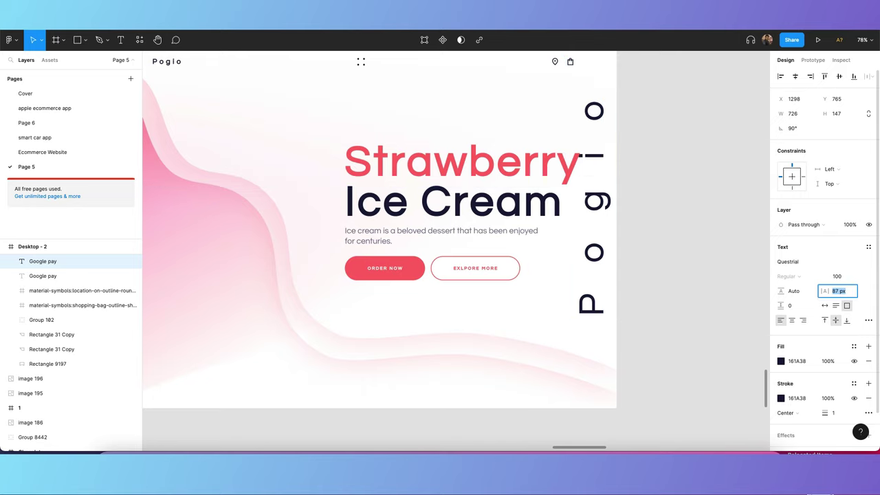
pyautogui.click(848, 224)
pyautogui.write('50')
pyautogui.press('Return')
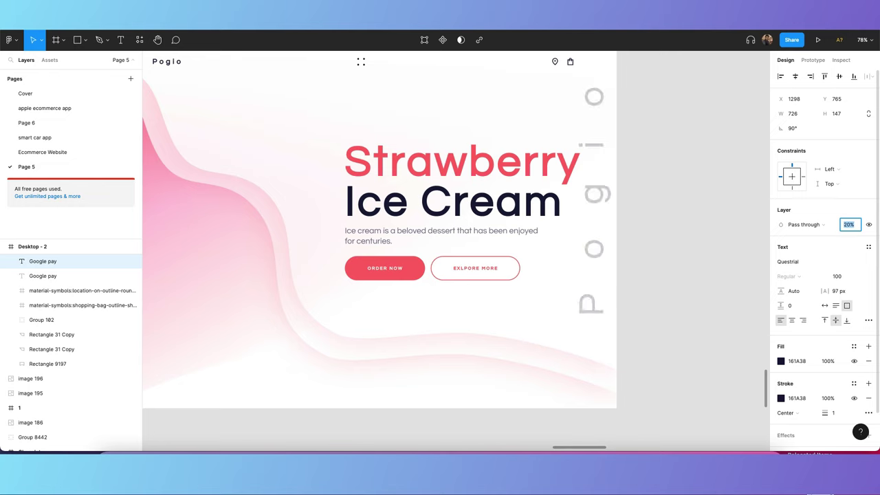
pyautogui.click(691, 230)
pyautogui.click(619, 187)
pyautogui.scroll(3, 625, 207)
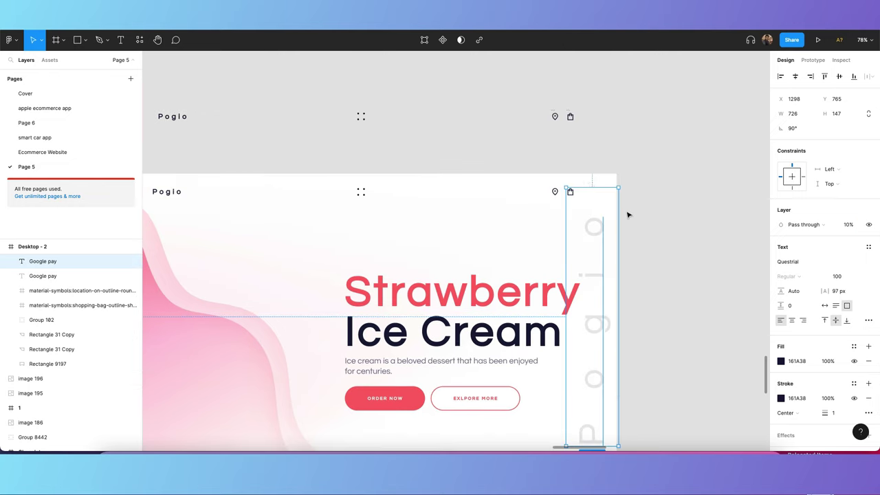
pyautogui.click(652, 231)
pyautogui.scroll(-3, 646, 234)
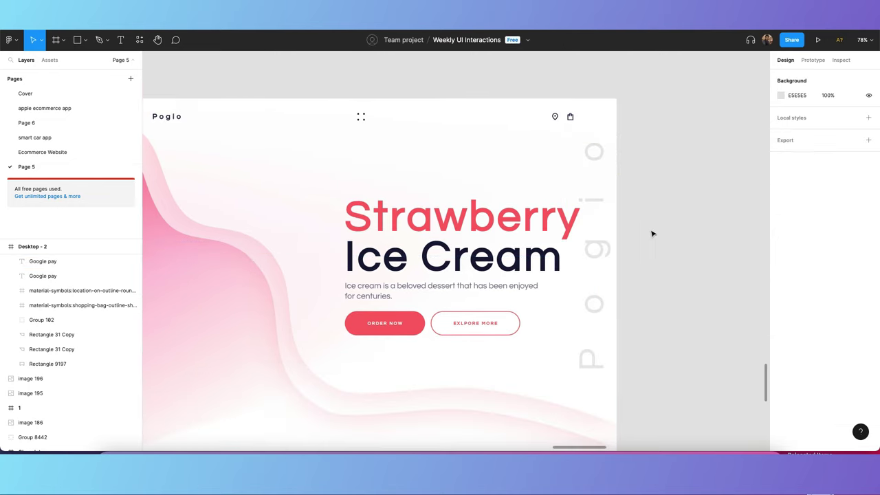
# Move the faded Pogio text slightly down along the frame's right edge.
pyautogui.moveTo(600, 254); pyautogui.dragTo(607, 261)
pyautogui.moveTo(597, 250); pyautogui.dragTo(599, 249)
pyautogui.click(657, 235)
# Copy the ice cream scoop image with berries and red sauce into the Desktop - 2 frame.
pyautogui.hscroll(-3, 657, 236)
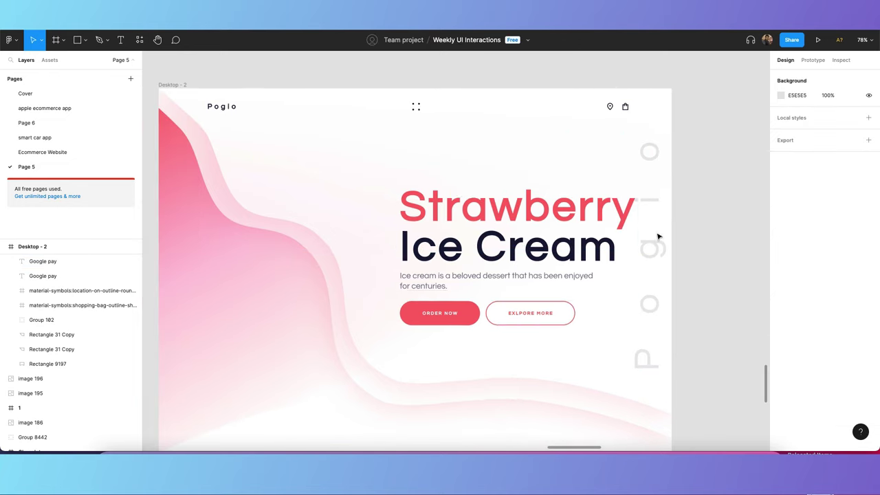
pyautogui.scroll(1, 357, 193)
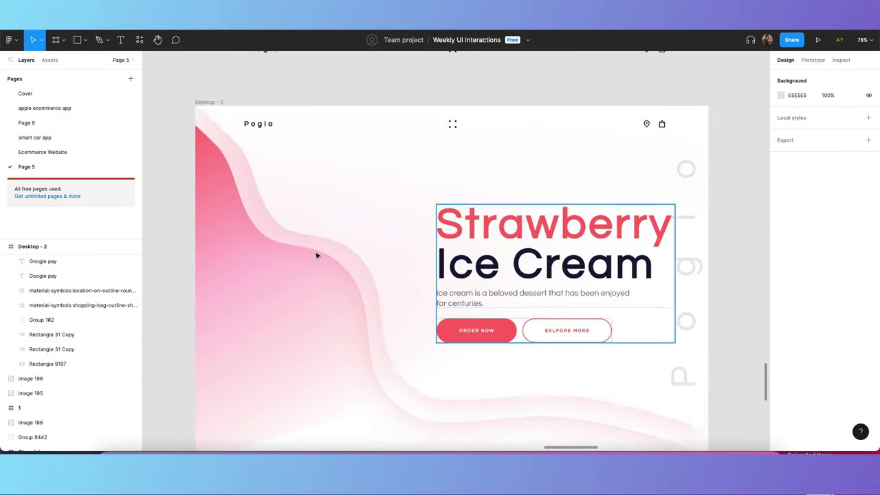
pyautogui.scroll(-2, 459, 217)
pyautogui.scroll(10, 369, 204)
pyautogui.hscroll(-8, 375, 202)
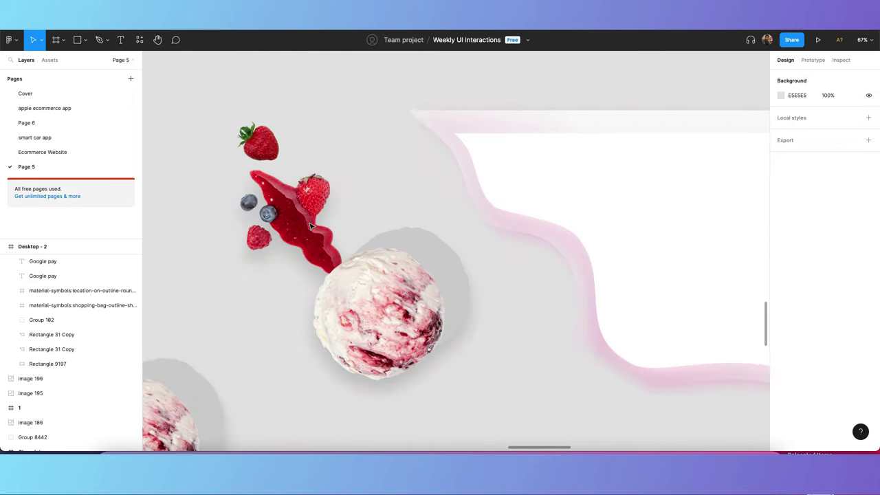
pyautogui.scroll(-3, 403, 196)
pyautogui.scroll(3, 412, 189)
pyautogui.hscroll(3, 412, 189)
pyautogui.click(341, 175)
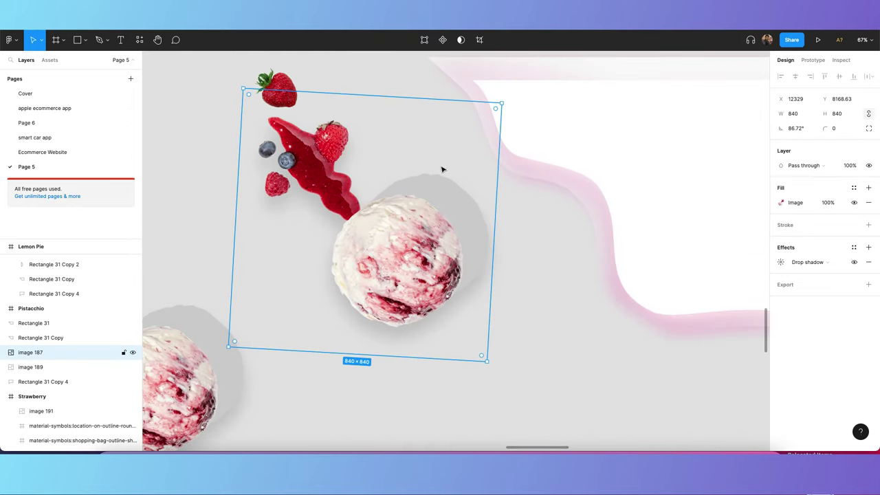
pyautogui.scroll(-8, 442, 169)
pyautogui.hscroll(4, 527, 182)
pyautogui.click(362, 107)
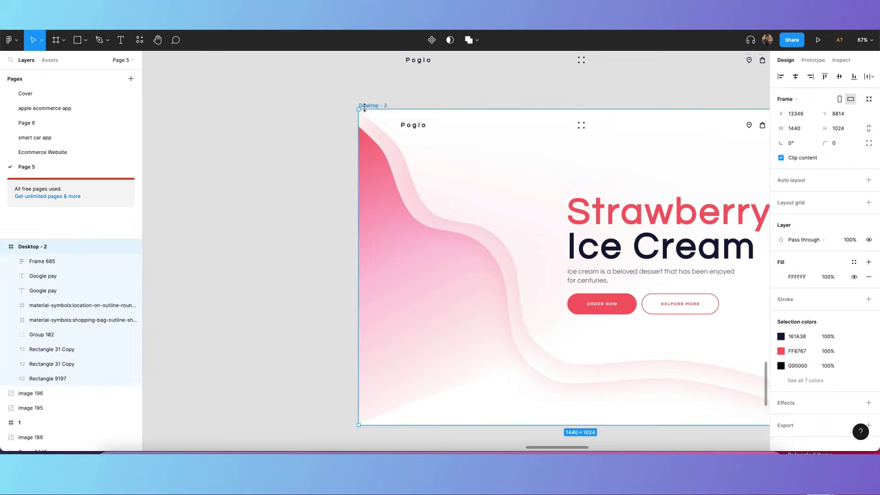
pyautogui.scroll(-3, 405, 103)
pyautogui.hscroll(2, 414, 100)
pyautogui.press('super+v')
pyautogui.scroll(4, 411, 180)
pyautogui.scroll(-1, 439, 256)
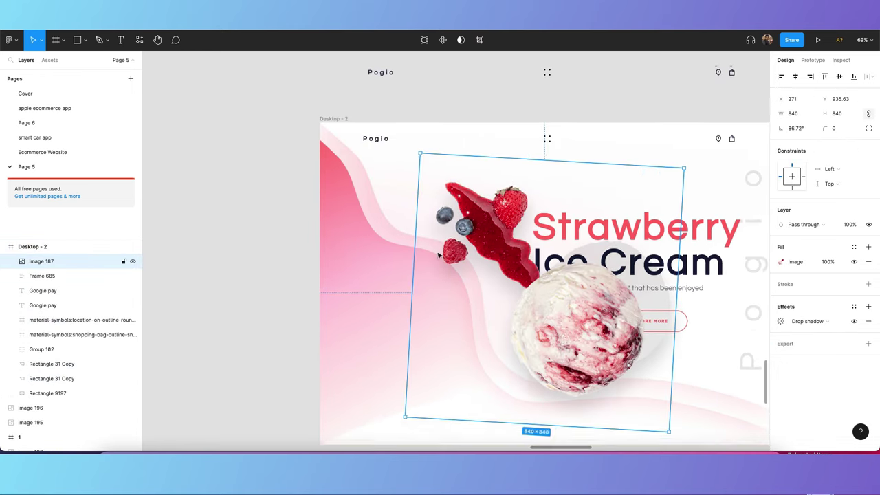
# Move the pasted scoop image onto the pink waves at the frame's left side, at about X -111.
pyautogui.moveTo(437, 255); pyautogui.dragTo(378, 274)
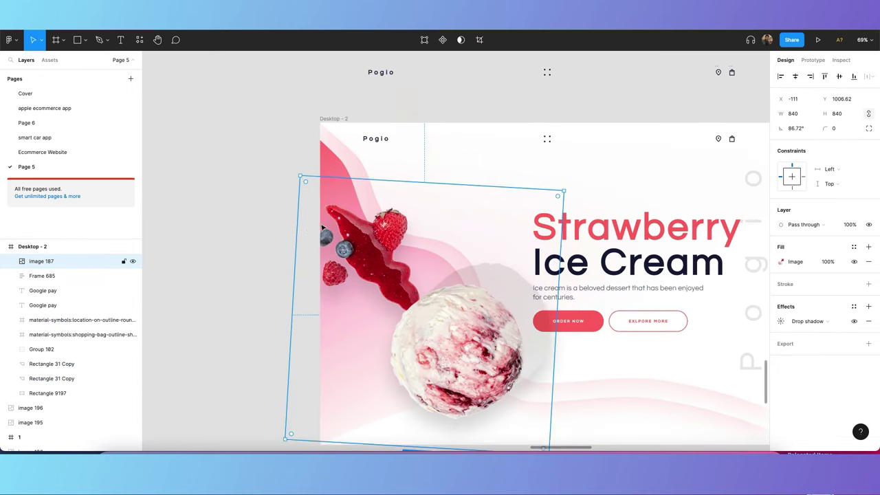
pyautogui.scroll(-2, 323, 227)
pyautogui.click(248, 186)
# Copy the single strawberry image into the Desktop - 2 frame and place it at the Strawberry heading's first letter.
pyautogui.scroll(7, 290, 196)
pyautogui.hscroll(-4, 309, 218)
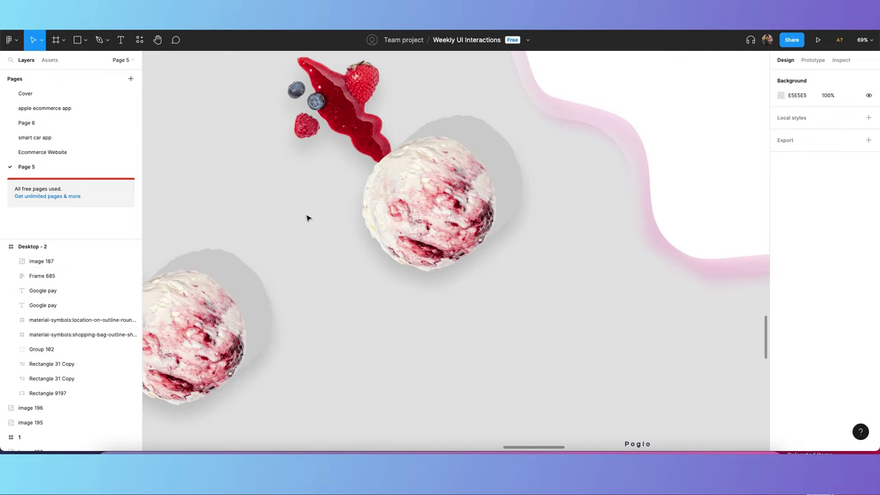
pyautogui.click(308, 219)
pyautogui.scroll(4, 344, 138)
pyautogui.click(318, 155)
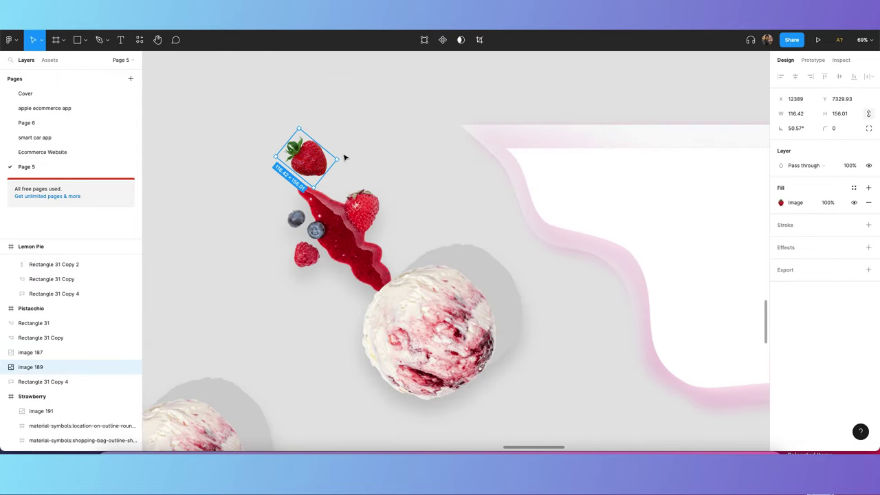
pyautogui.scroll(-10, 395, 181)
pyautogui.hscroll(8, 394, 181)
pyautogui.click(241, 173)
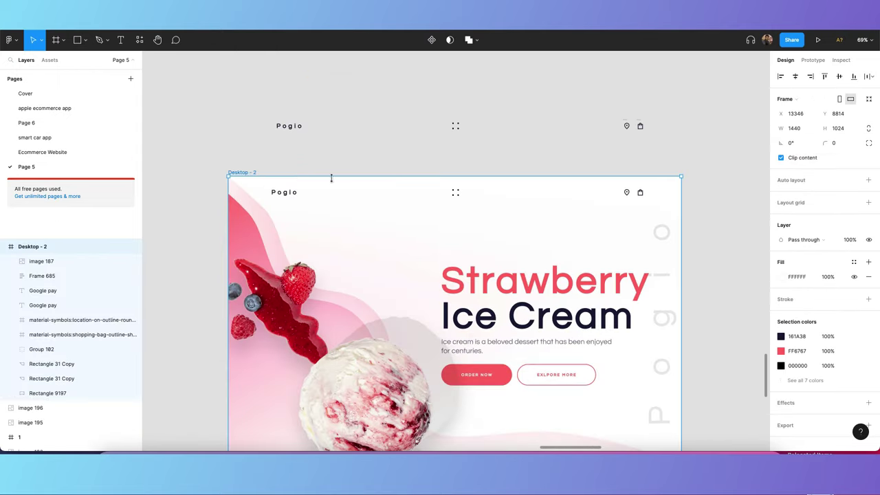
pyautogui.scroll(-1, 384, 189)
pyautogui.scroll(4, 454, 207)
pyautogui.press('super+v')
pyautogui.moveTo(465, 290); pyautogui.dragTo(412, 240)
pyautogui.scroll(-4, 401, 229)
pyautogui.click(412, 165)
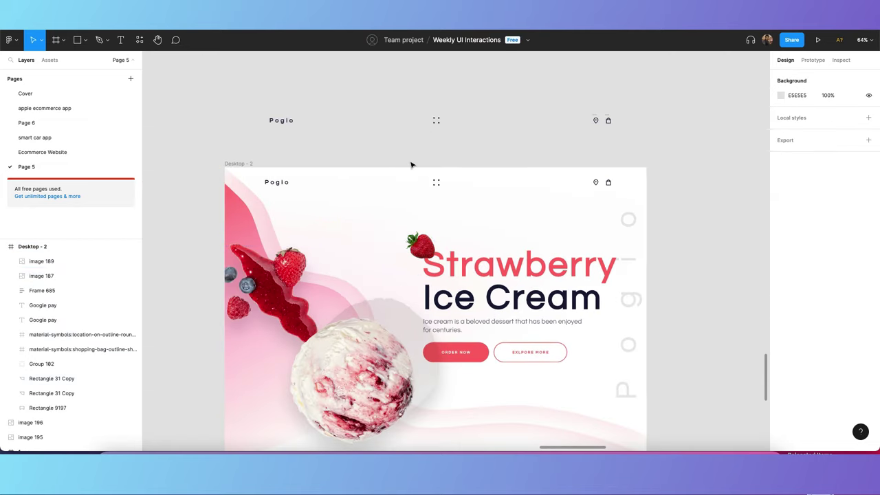
# Select the Desktop - 2 frame.
pyautogui.scroll(-3, 381, 212)
pyautogui.scroll(3, 381, 213)
pyautogui.scroll(-1, 381, 212)
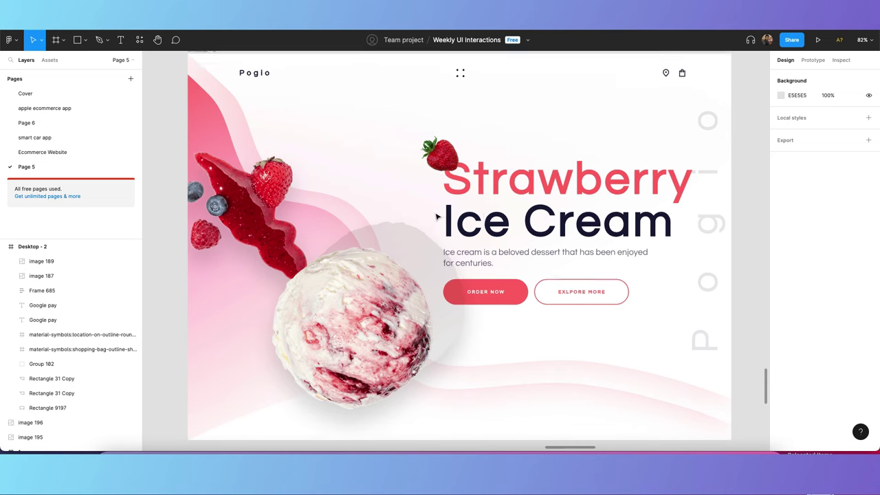
pyautogui.click(210, 55)
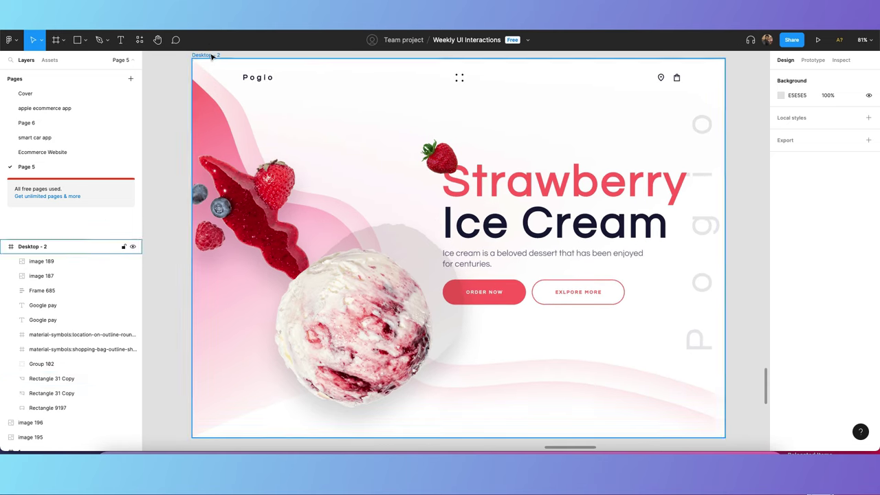